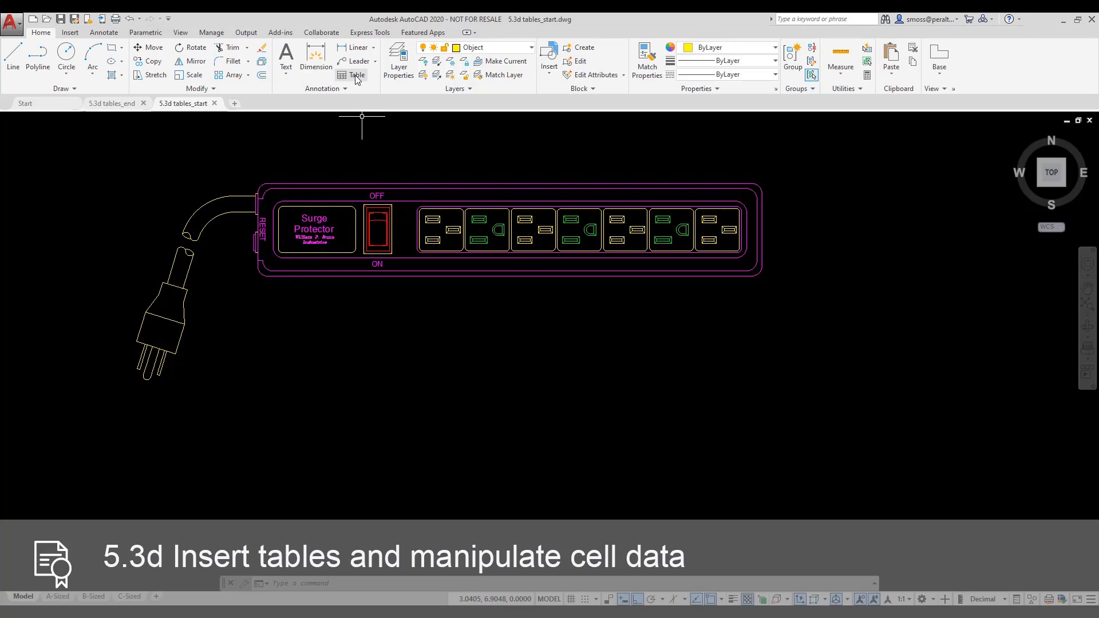
Step: Insert an empty Standard table with 4 columns and 7 data rows, sized by a window below the surge protector, leaving its title blank
{"action": "left_click", "coordinate": [355, 76]}
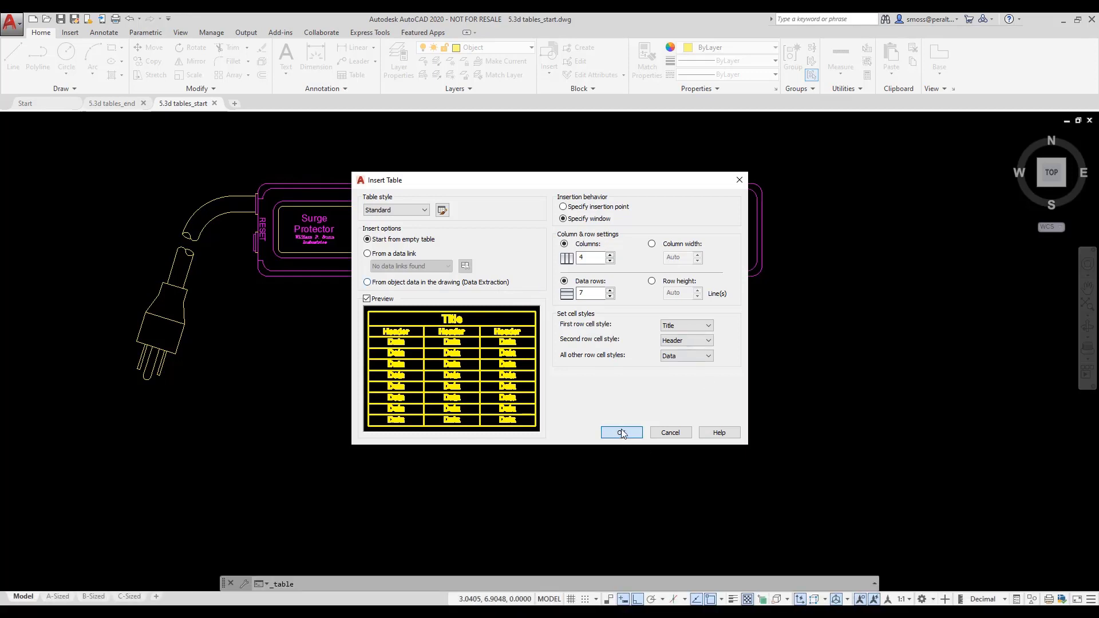
{"action": "left_click", "coordinate": [623, 433]}
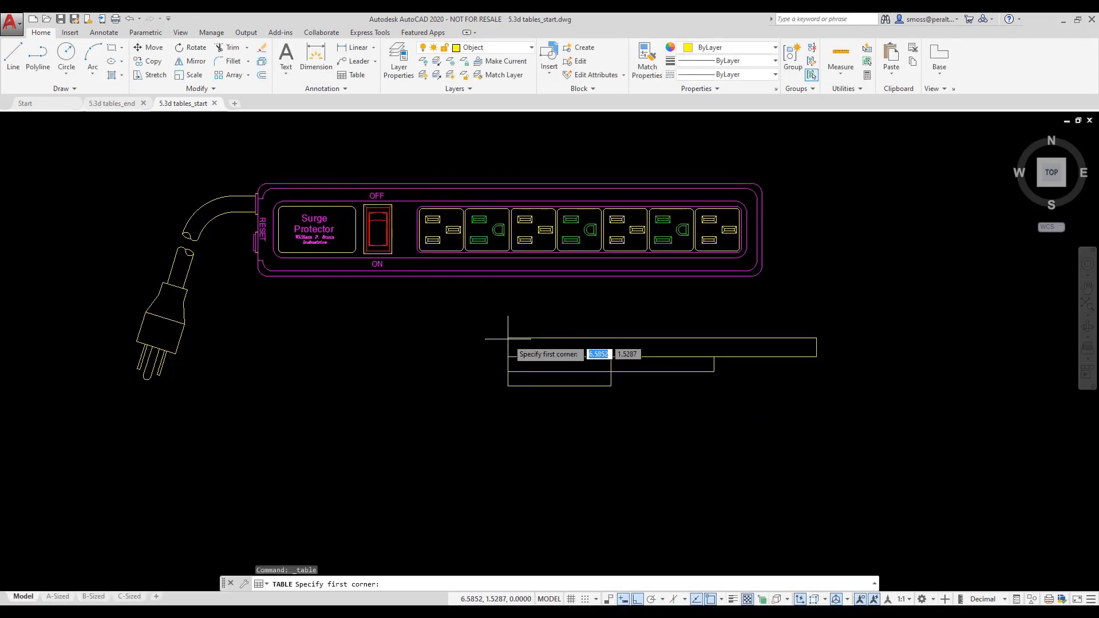
{"action": "left_click", "coordinate": [514, 352]}
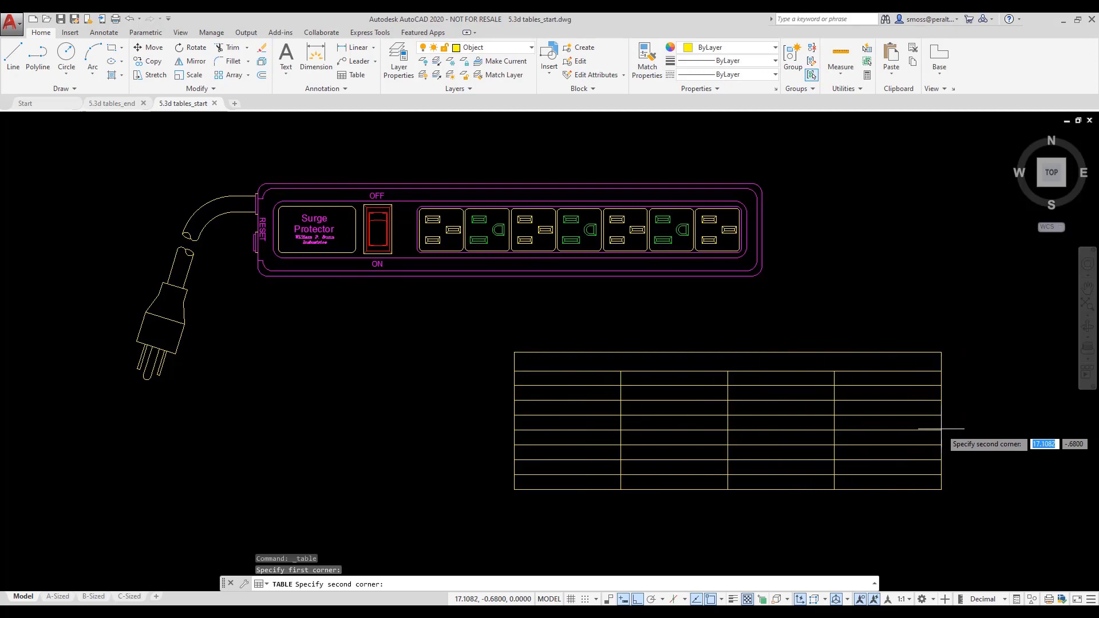
{"action": "left_click", "coordinate": [941, 428]}
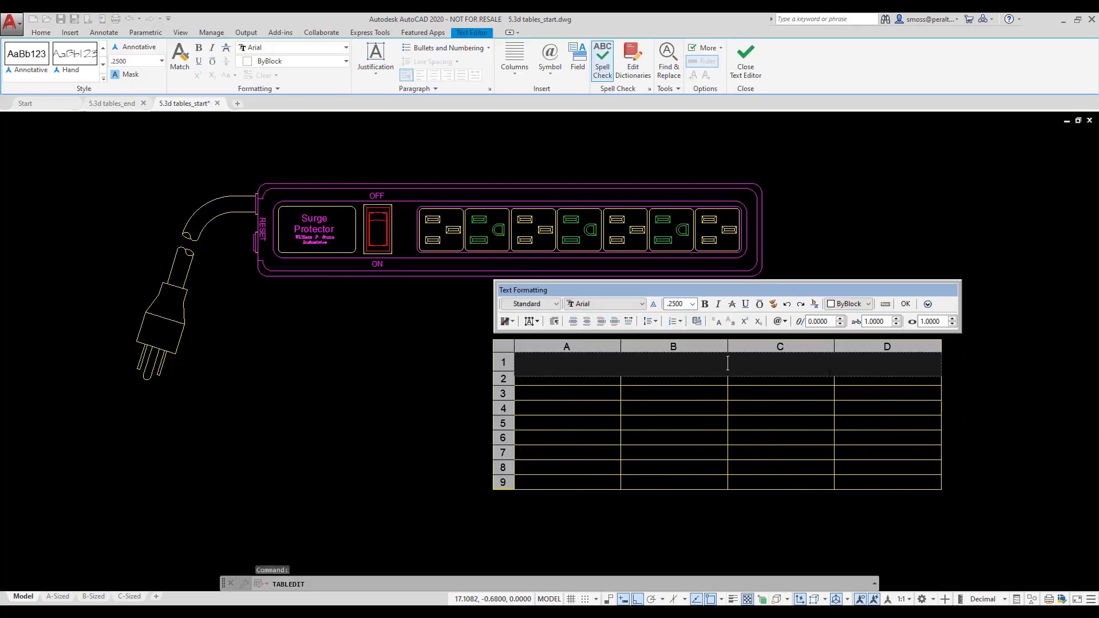
{"action": "left_click", "coordinate": [550, 384]}
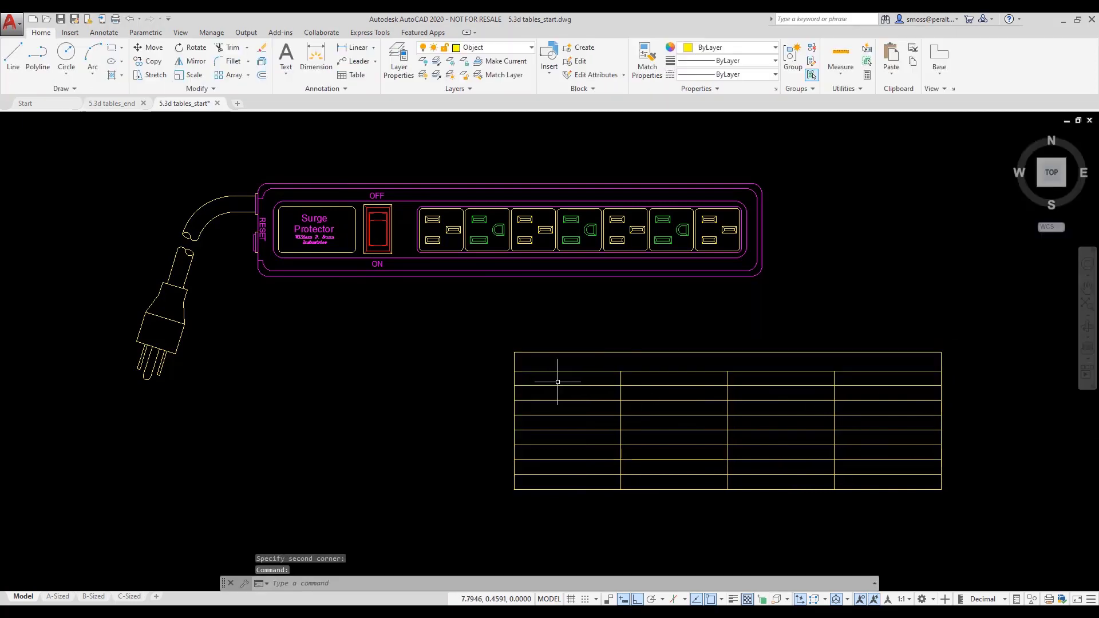
Step: Fill the table's header row with ITEM, PART NO, DESCRIPTION and QTY
{"action": "double_click", "coordinate": [565, 380]}
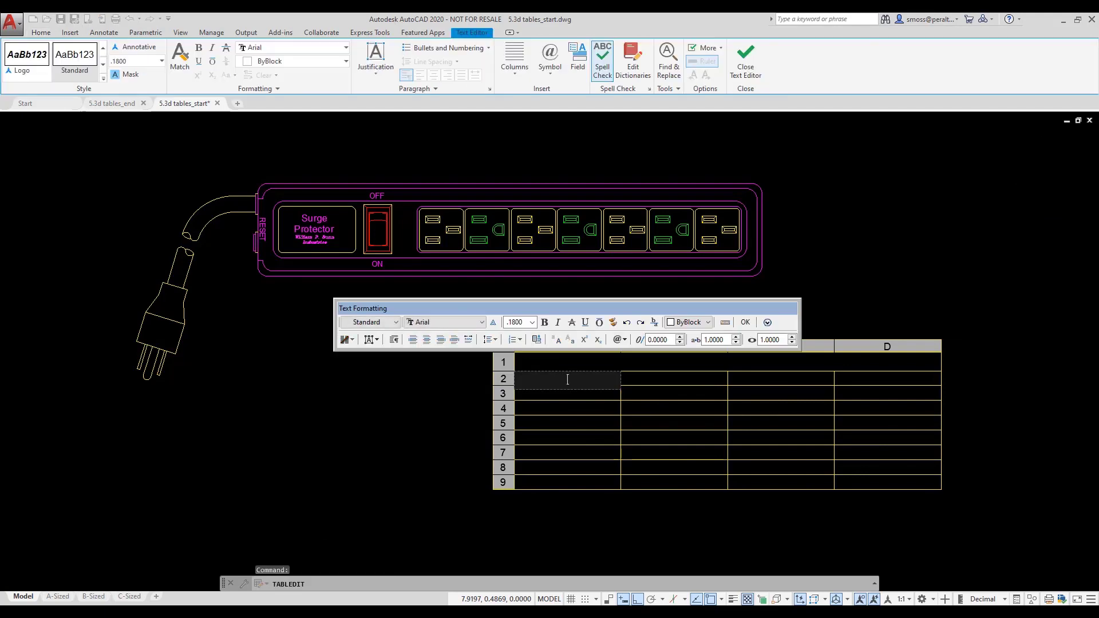
{"action": "type", "text": "ITEM"}
{"action": "key", "text": "Tab"}
{"action": "type", "text": "PART NO"}
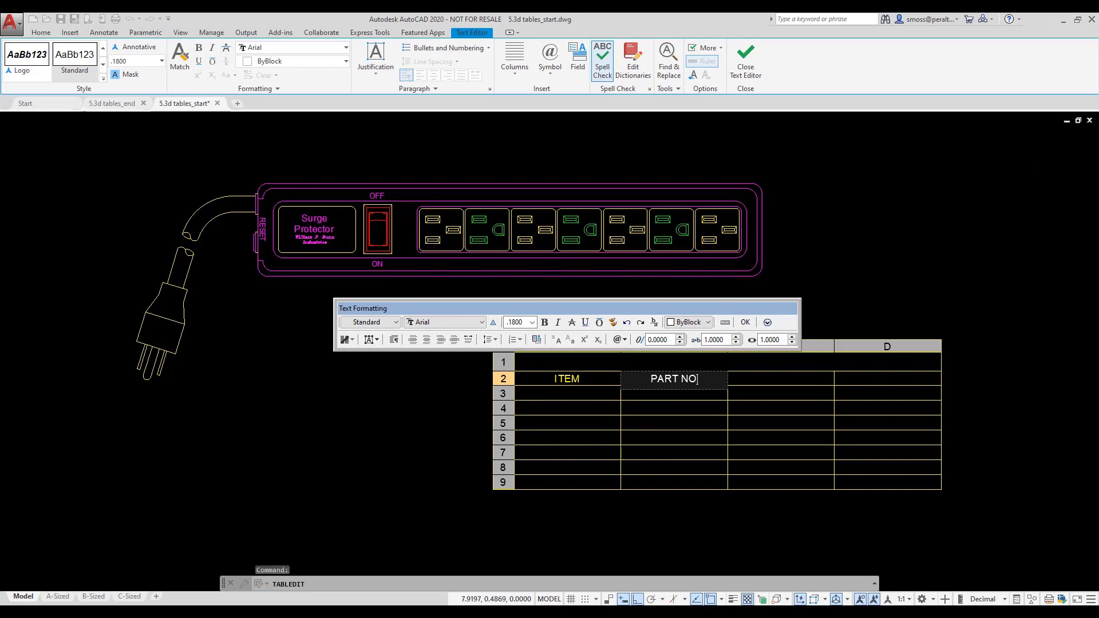
{"action": "key", "text": "Tab"}
{"action": "type", "text": "DE"}
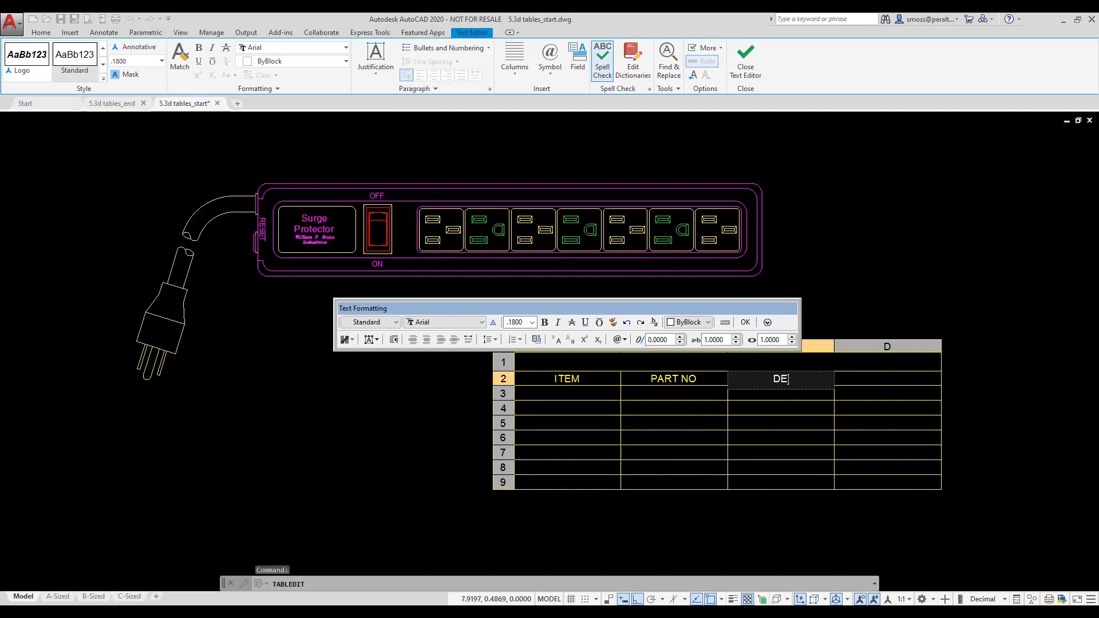
{"action": "type", "text": "SCRIPTION"}
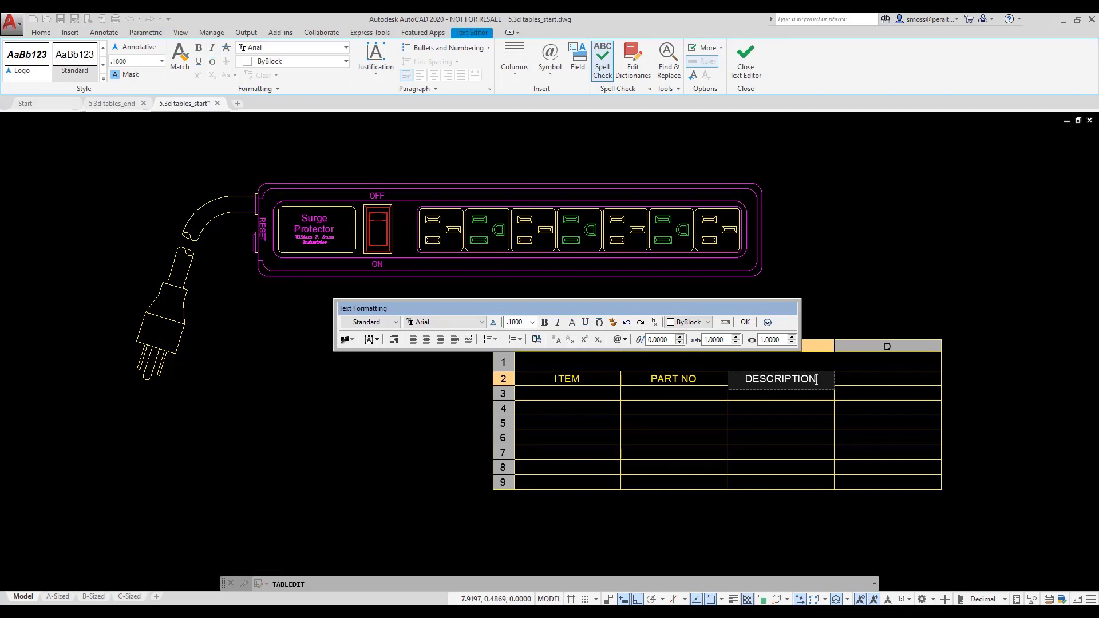
{"action": "key", "text": "Tab"}
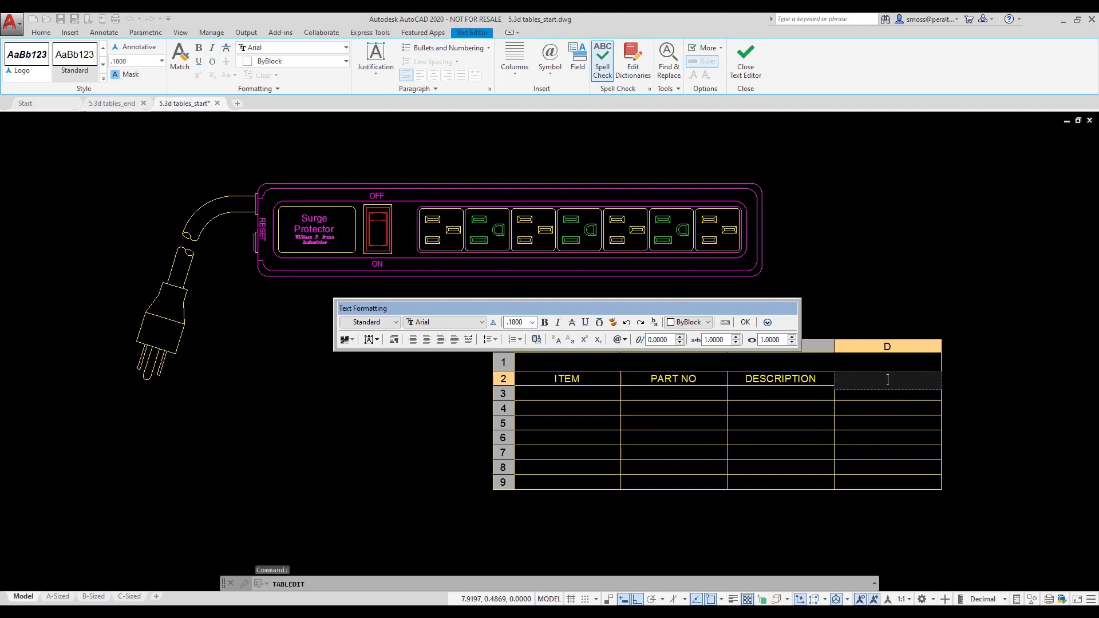
{"action": "type", "text": "QTY"}
{"action": "key", "text": "Return"}
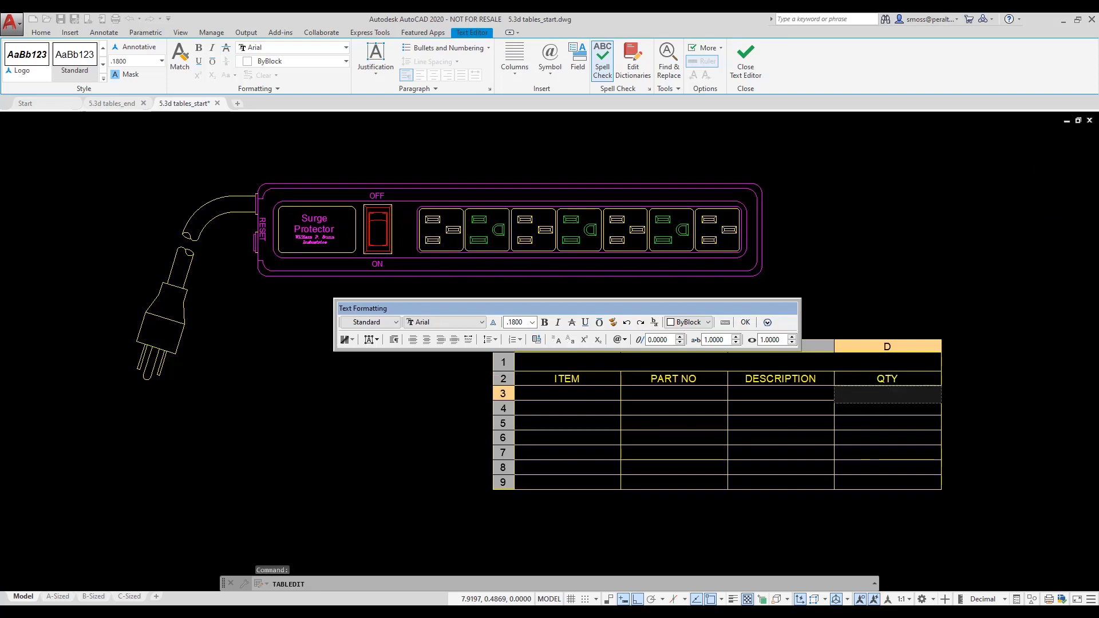
Step: Number the data rows 1 through 7 in the ITEM column and finish editing the cells
{"action": "double_click", "coordinate": [558, 392]}
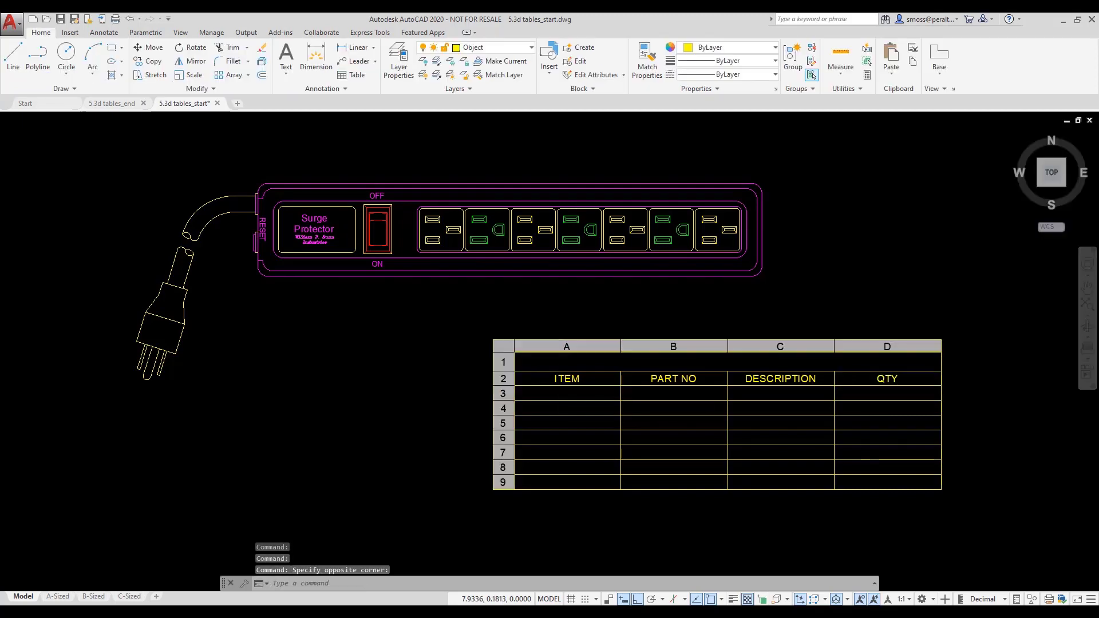
{"action": "type", "text": "1"}
{"action": "key", "text": "Return"}
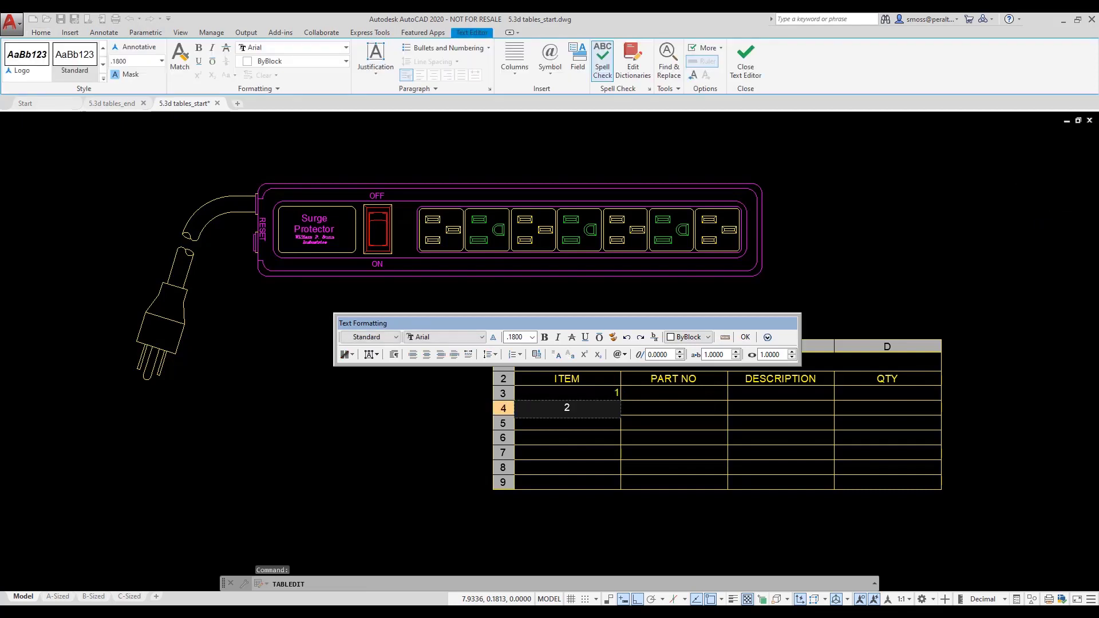
{"action": "type", "text": "2"}
{"action": "key", "text": "Return"}
{"action": "type", "text": "3"}
{"action": "key", "text": "Return"}
{"action": "type", "text": "4"}
{"action": "key", "text": "Return"}
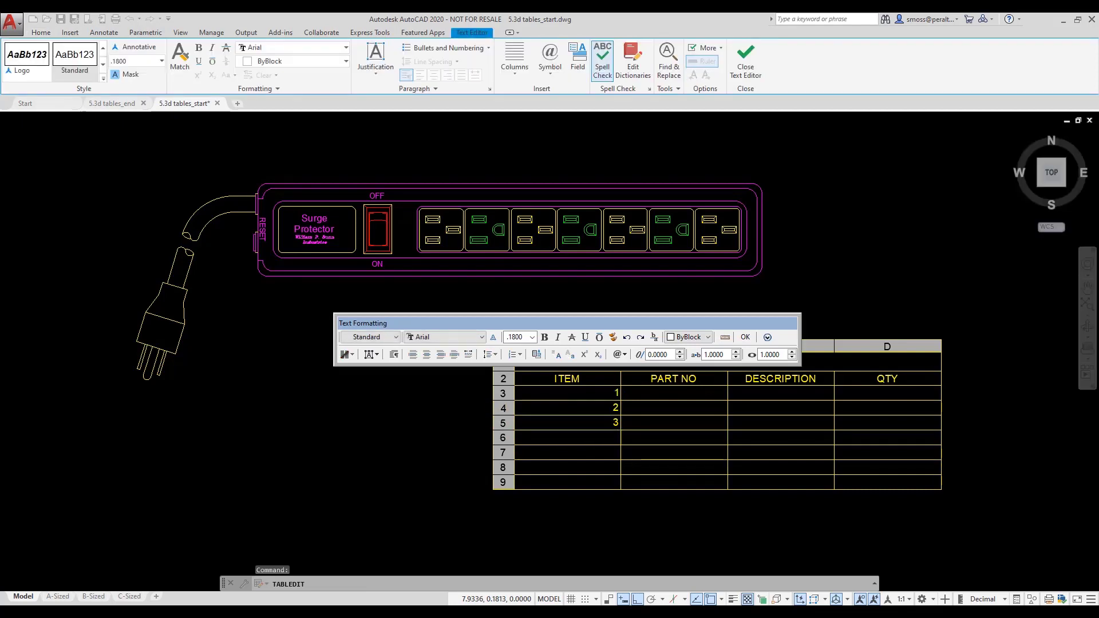
{"action": "type", "text": "5"}
{"action": "key", "text": "Return"}
{"action": "type", "text": "6"}
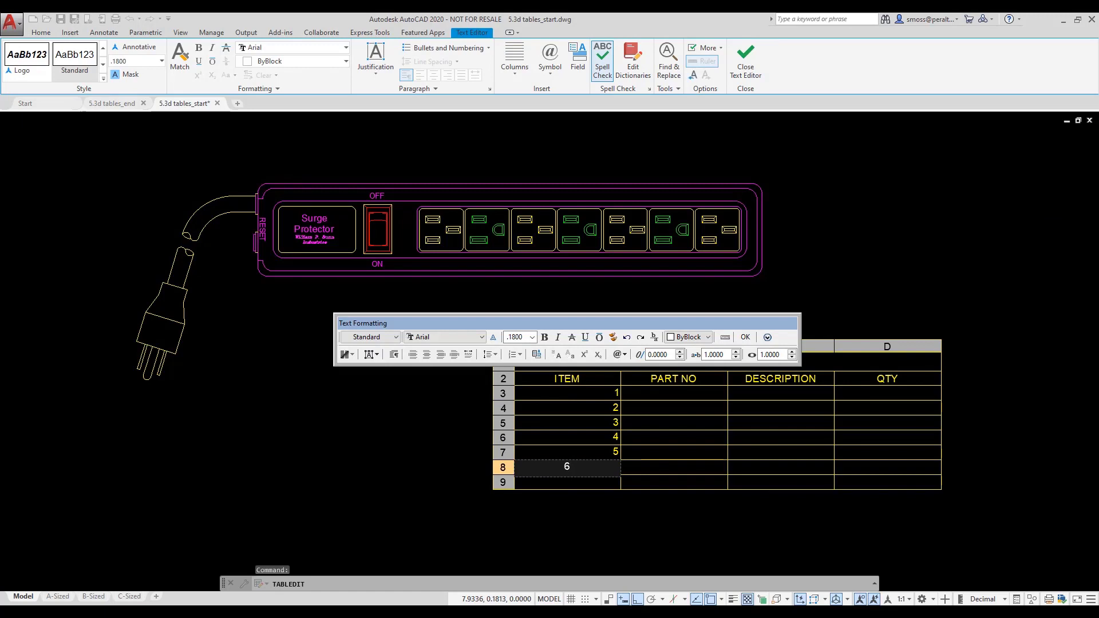
{"action": "key", "text": "Return"}
{"action": "type", "text": "7"}
{"action": "key", "text": "Escape"}
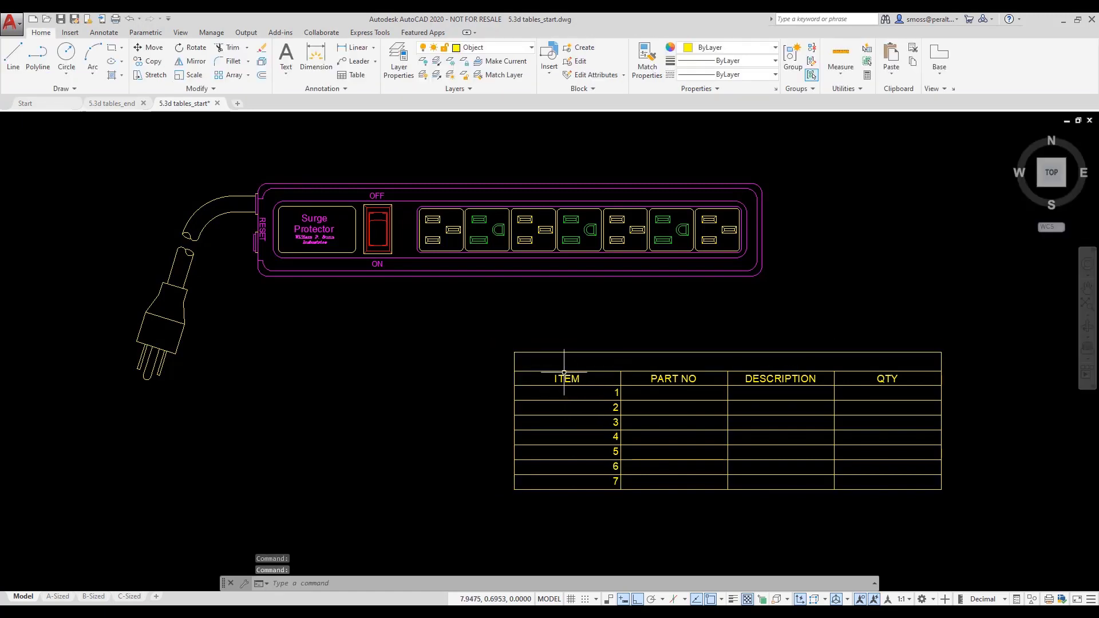
{"action": "left_click", "coordinate": [568, 369]}
{"action": "left_click", "coordinate": [572, 345]}
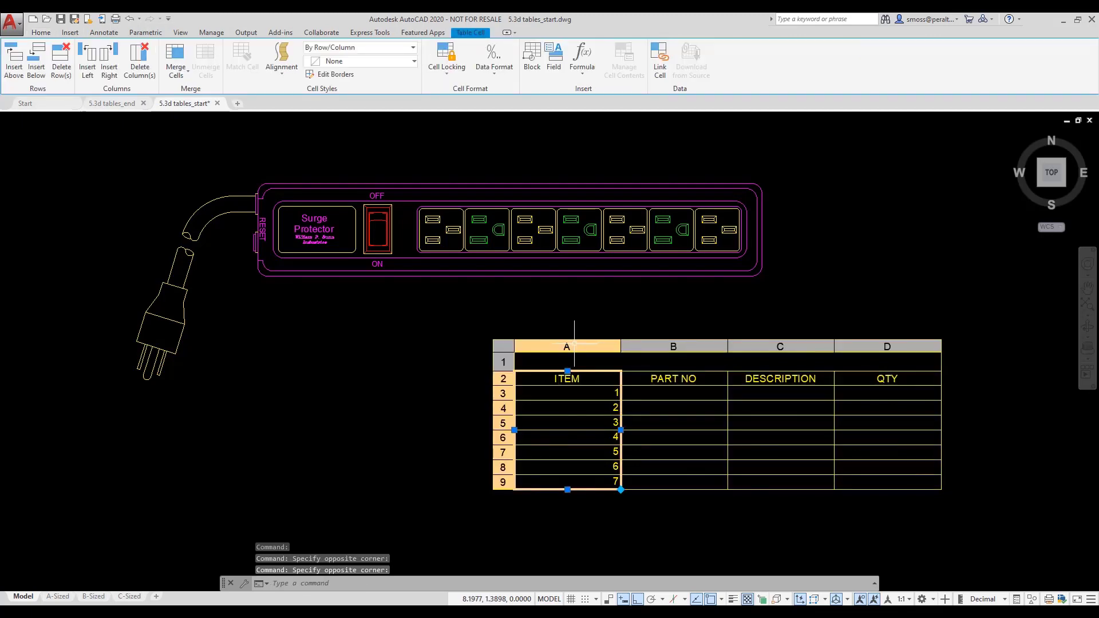
{"action": "right_click", "coordinate": [574, 345]}
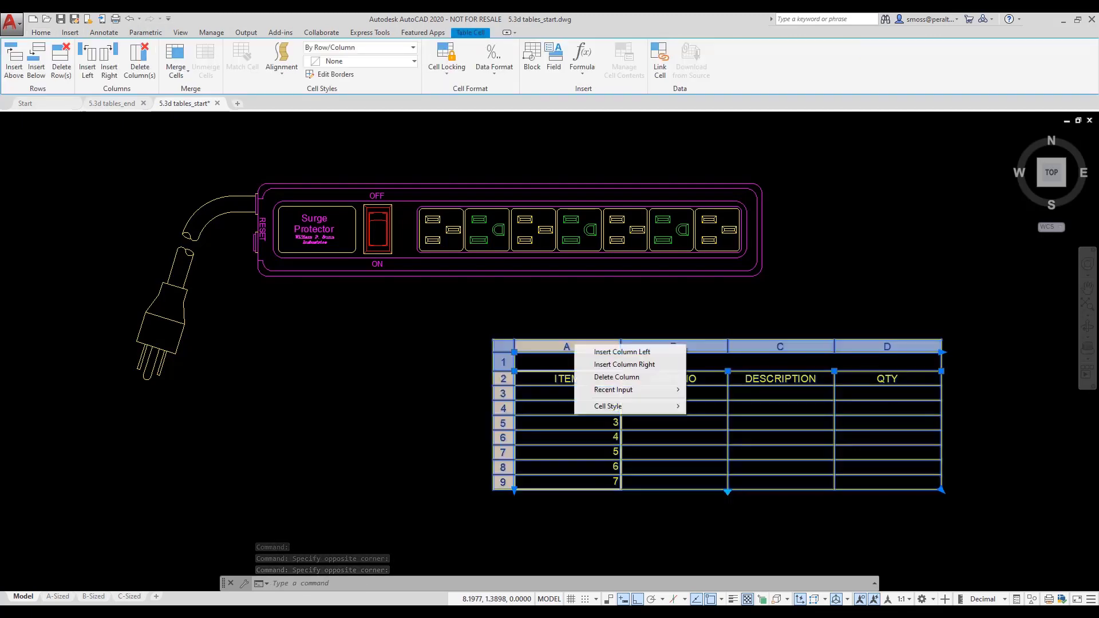
{"action": "left_click", "coordinate": [558, 316]}
{"action": "left_click", "coordinate": [559, 316]}
{"action": "left_click", "coordinate": [567, 382]}
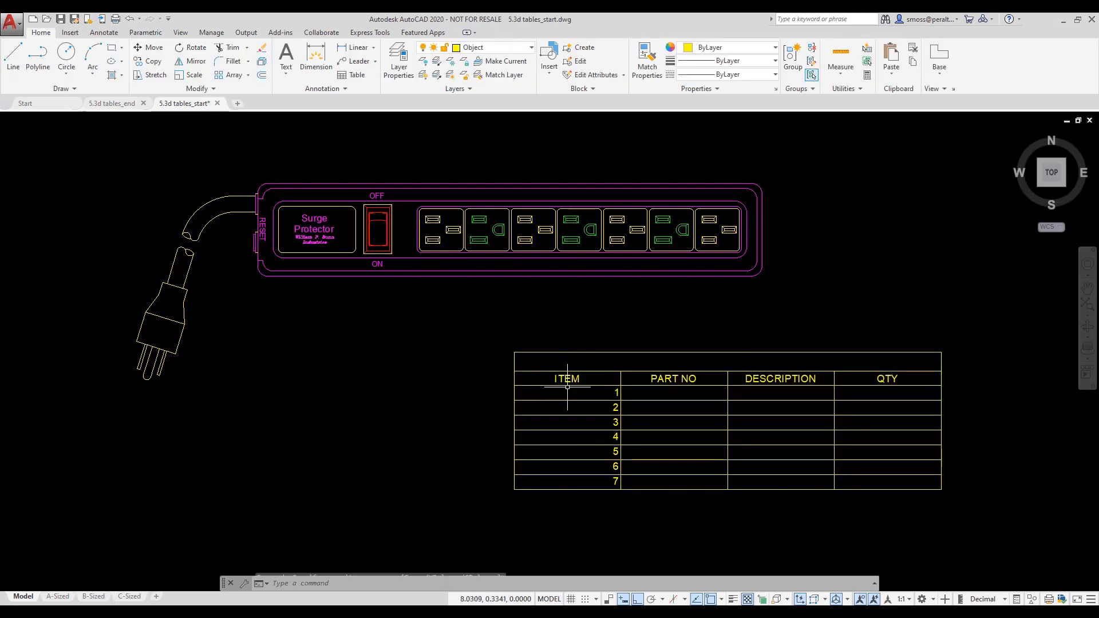
Step: Set the alignment of the ITEM column's cells, from the header down to item 7, to Middle Center
{"action": "left_click", "coordinate": [581, 377]}
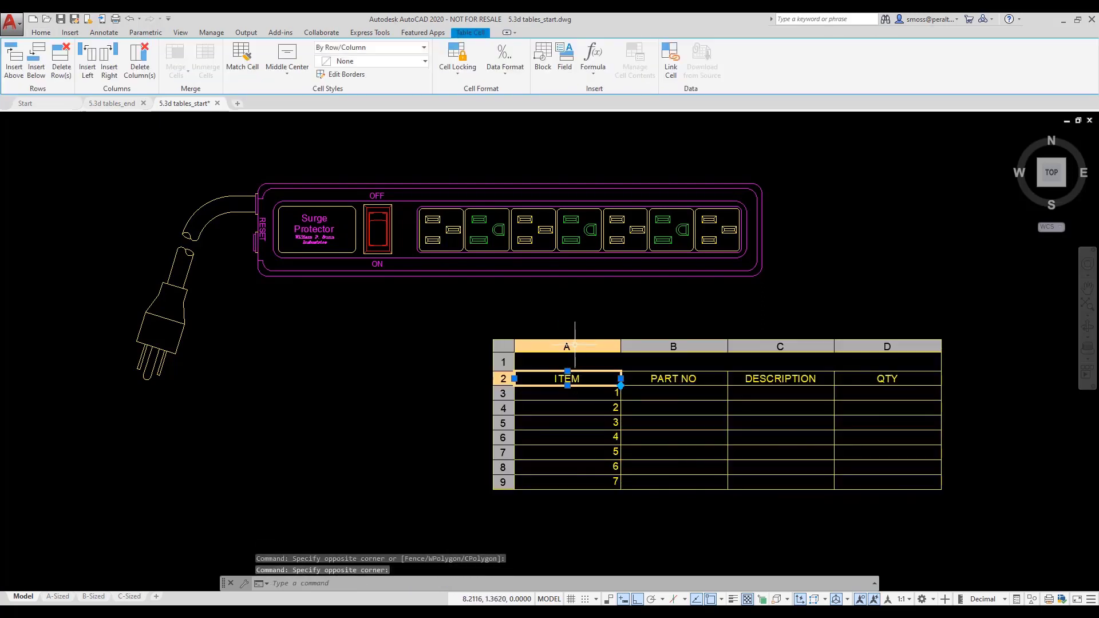
{"action": "left_click", "coordinate": [567, 482], "text": "shift"}
{"action": "right_click", "coordinate": [582, 375]}
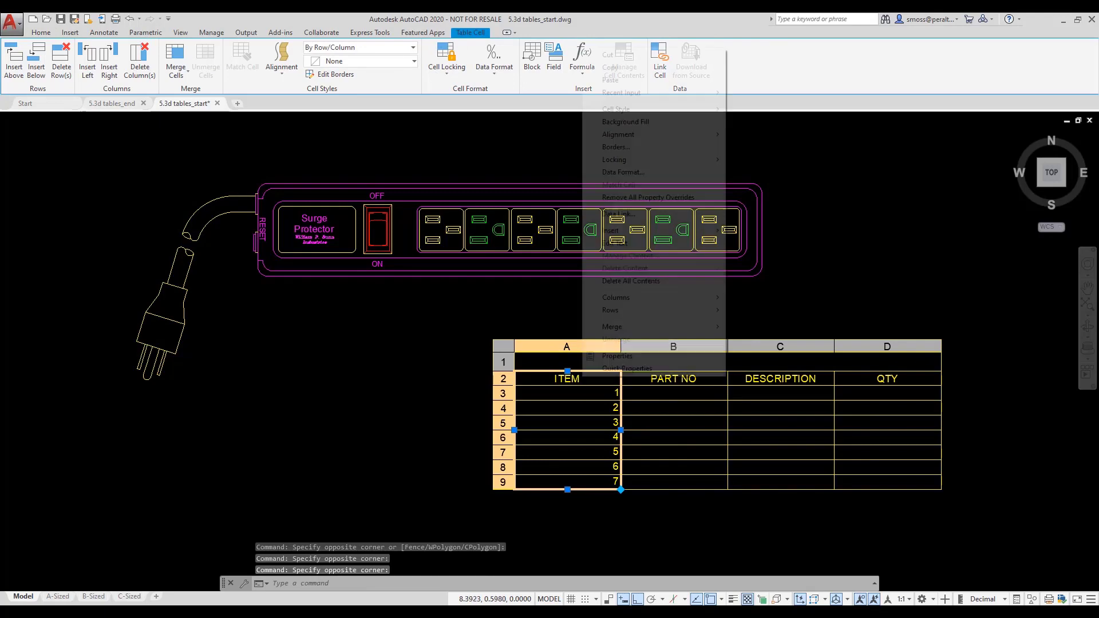
{"action": "mouse_move", "coordinate": [651, 134]}
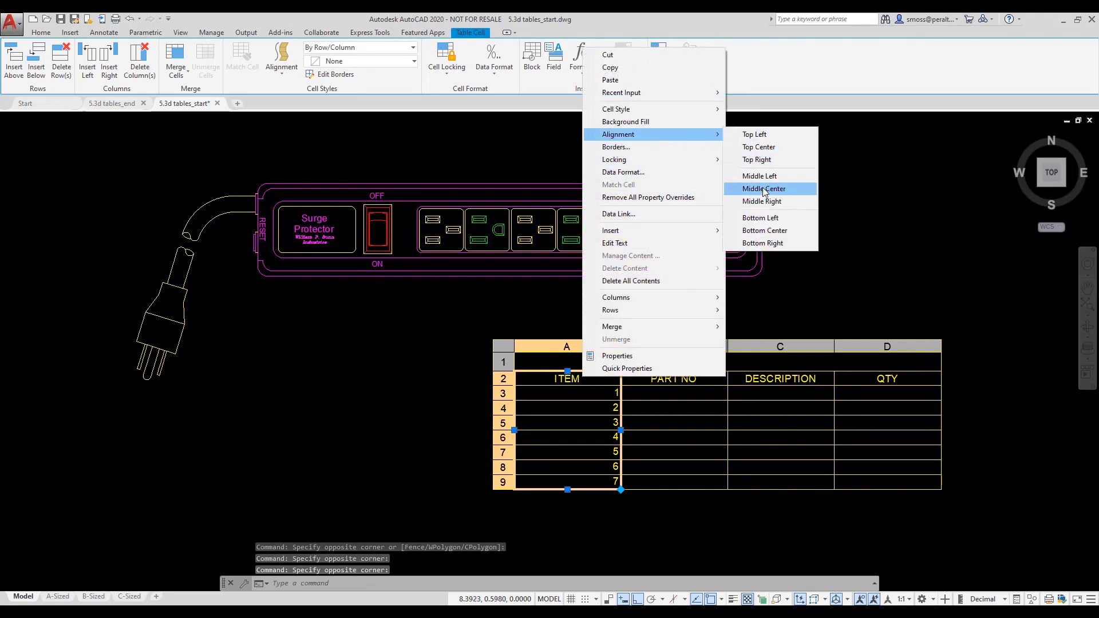
{"action": "left_click", "coordinate": [793, 190]}
{"action": "key", "text": "Escape"}
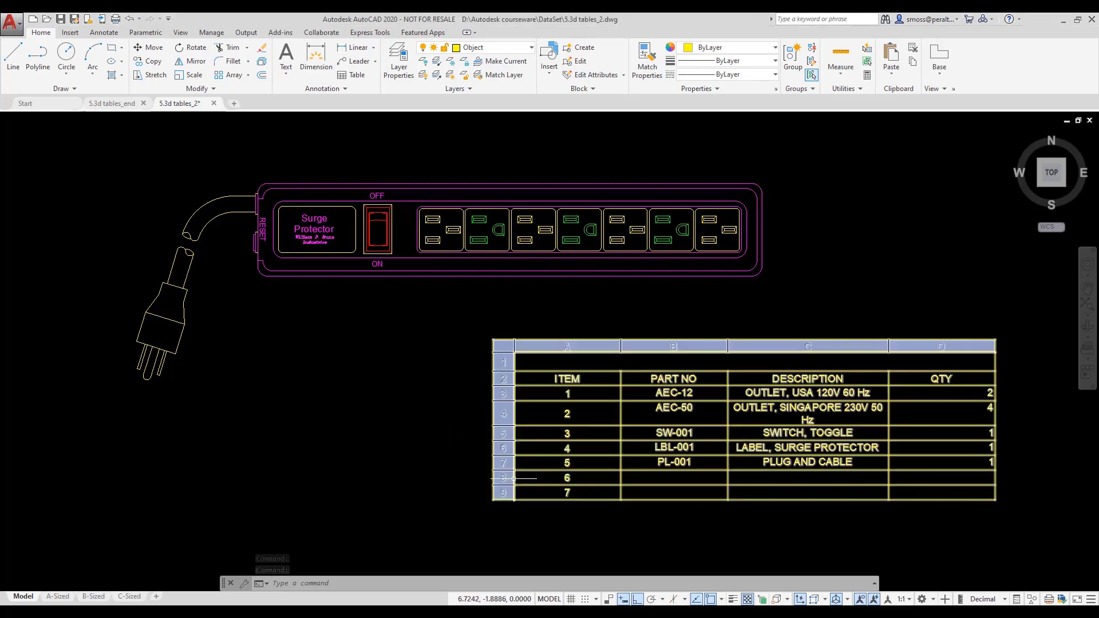
Step: Delete the table's unused rows for items 6 and 7
{"action": "left_click", "coordinate": [514, 478]}
{"action": "left_click", "coordinate": [506, 478]}
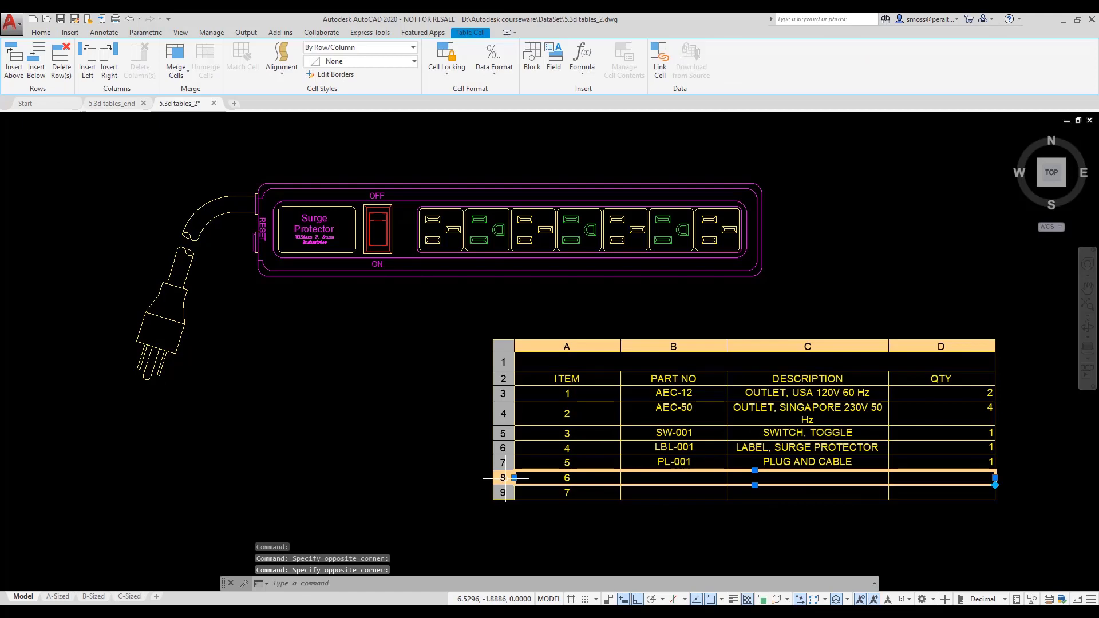
{"action": "left_click", "coordinate": [501, 491], "text": "shift"}
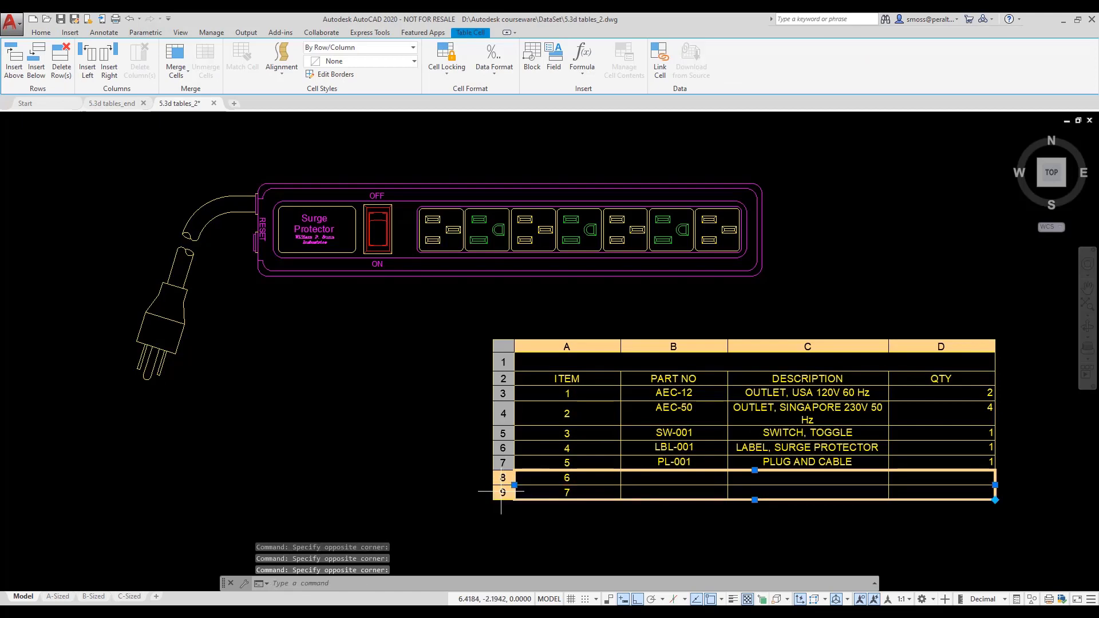
{"action": "left_click", "coordinate": [61, 69]}
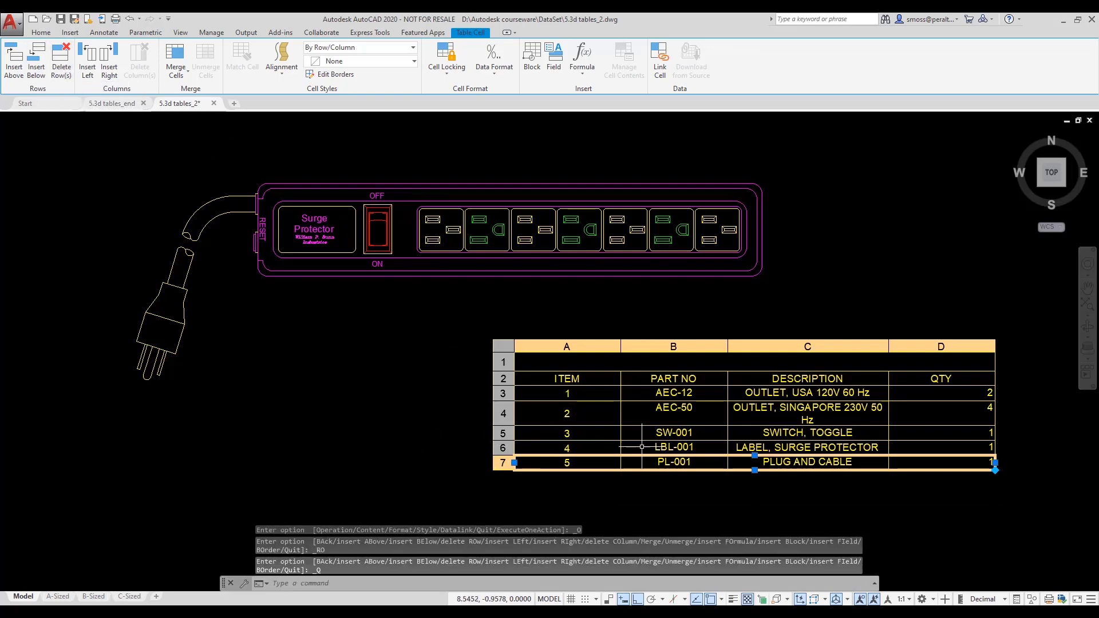
{"action": "key", "text": "Escape"}
Step: Set the alignment of the QTY column's cells, from the header to the last row, to Middle Center
{"action": "left_click", "coordinate": [941, 379]}
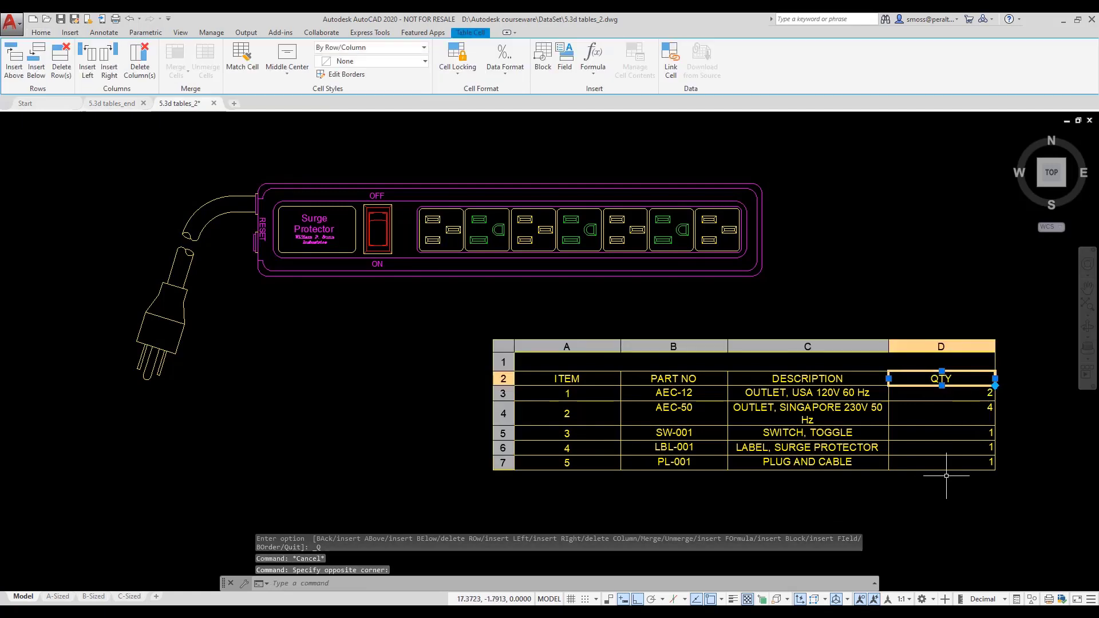
{"action": "left_click", "coordinate": [931, 465], "text": "shift"}
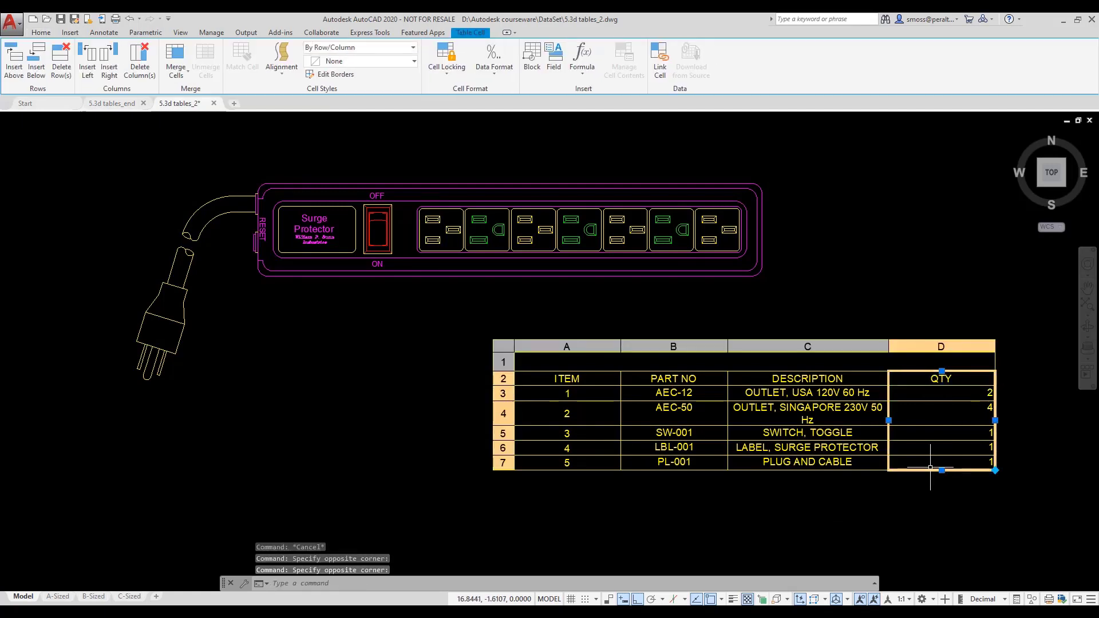
{"action": "right_click", "coordinate": [931, 468]}
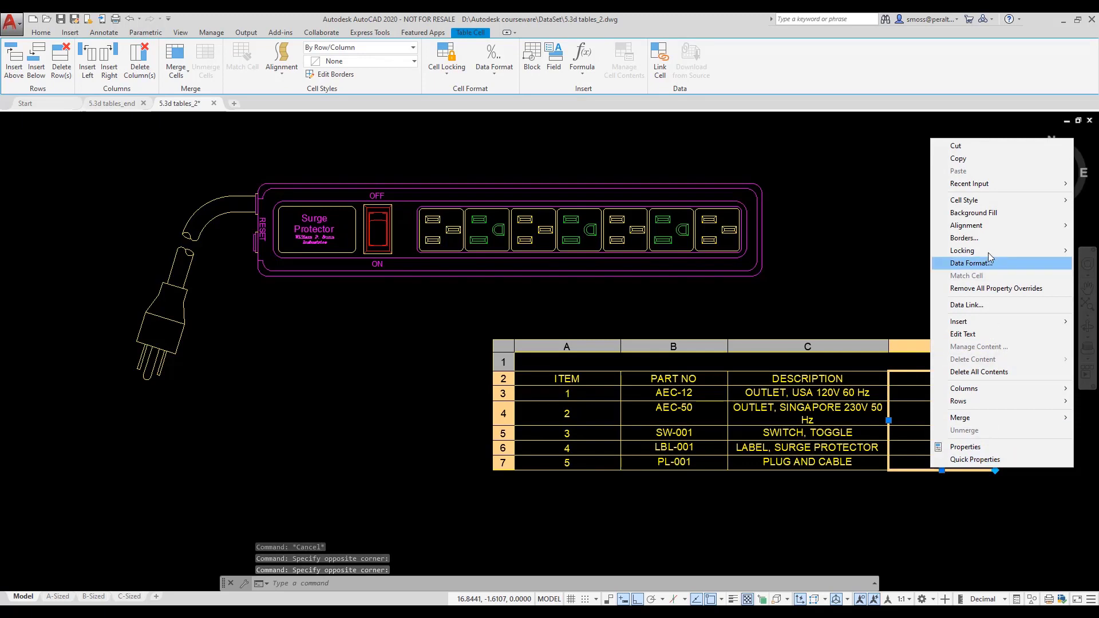
{"action": "mouse_move", "coordinate": [991, 227]}
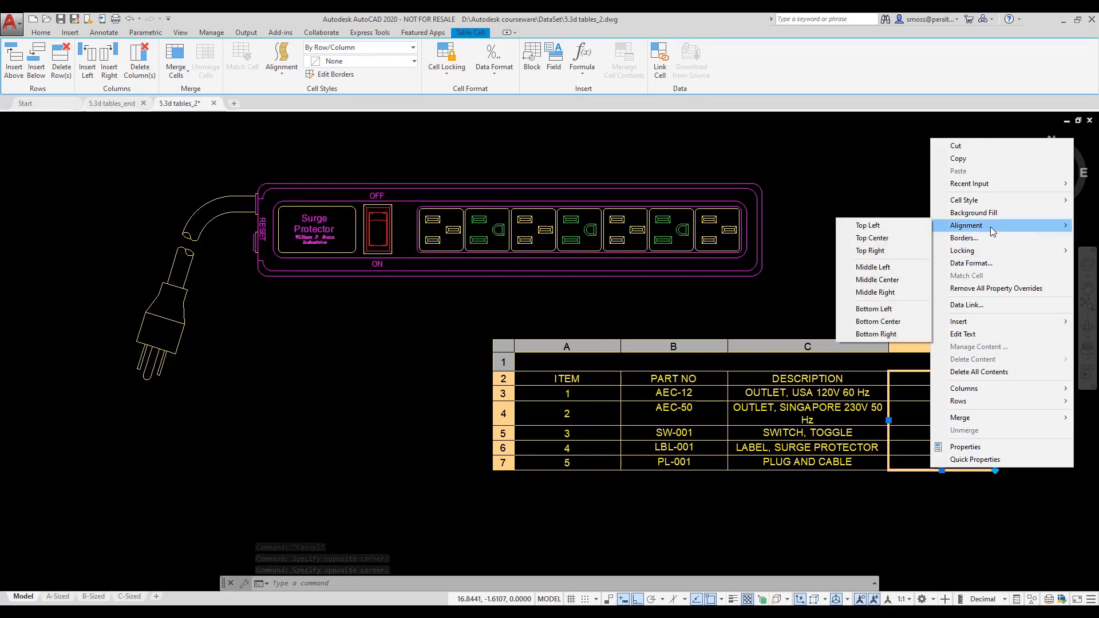
{"action": "left_click", "coordinate": [912, 280]}
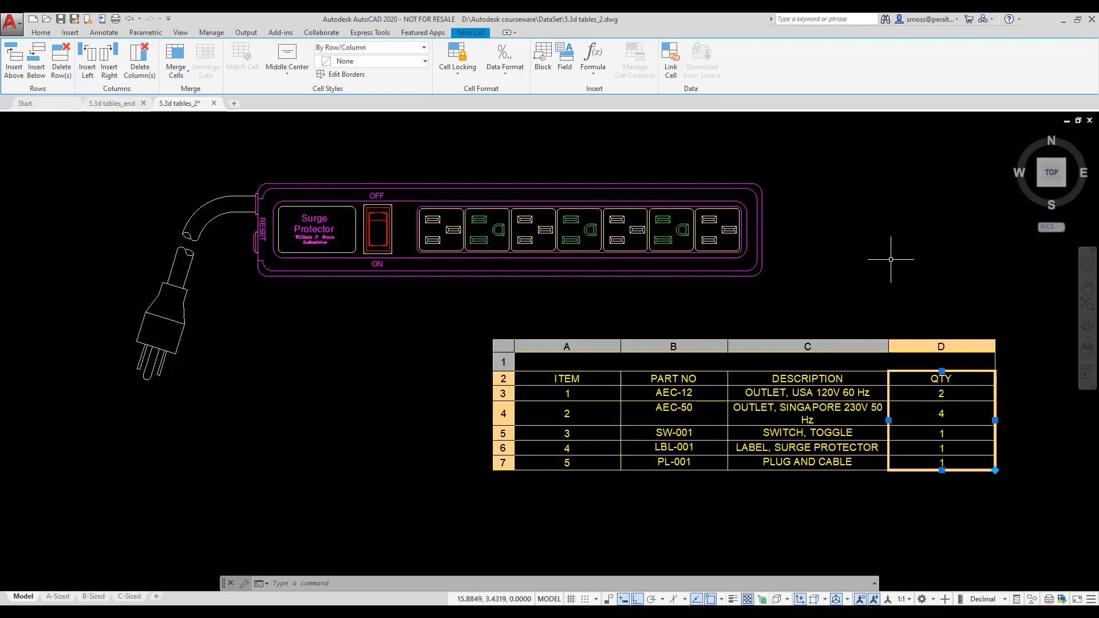
{"action": "left_click", "coordinate": [890, 259]}
{"action": "key", "text": "Escape"}
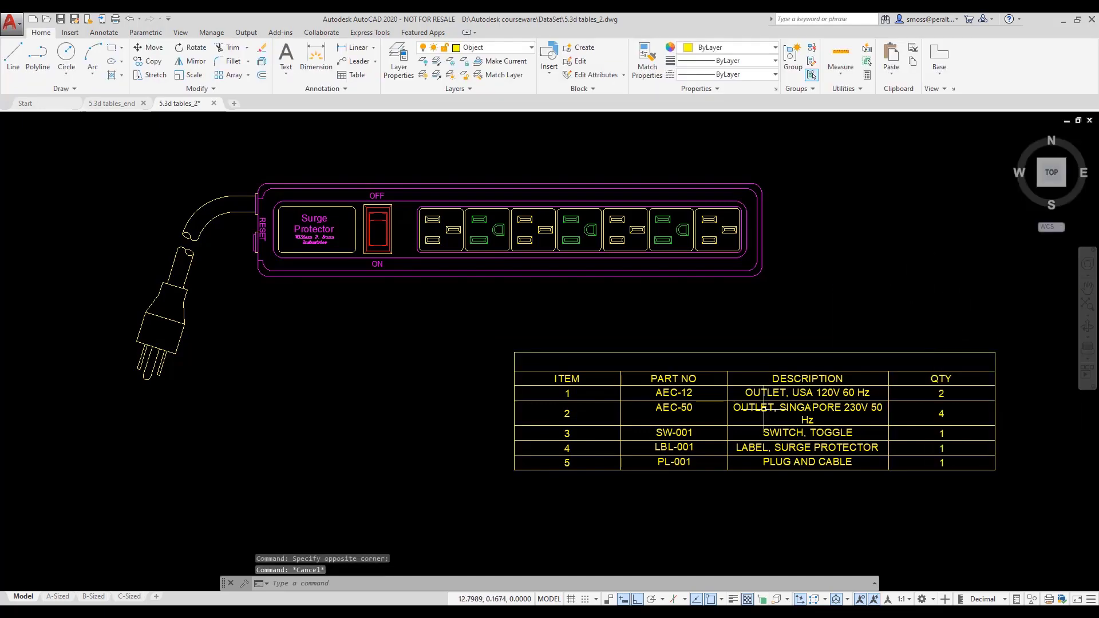
Step: Widen the DESCRIPTION column so item 2 fits on one line, and open the character map while editing item 4's description
{"action": "left_click", "coordinate": [740, 414]}
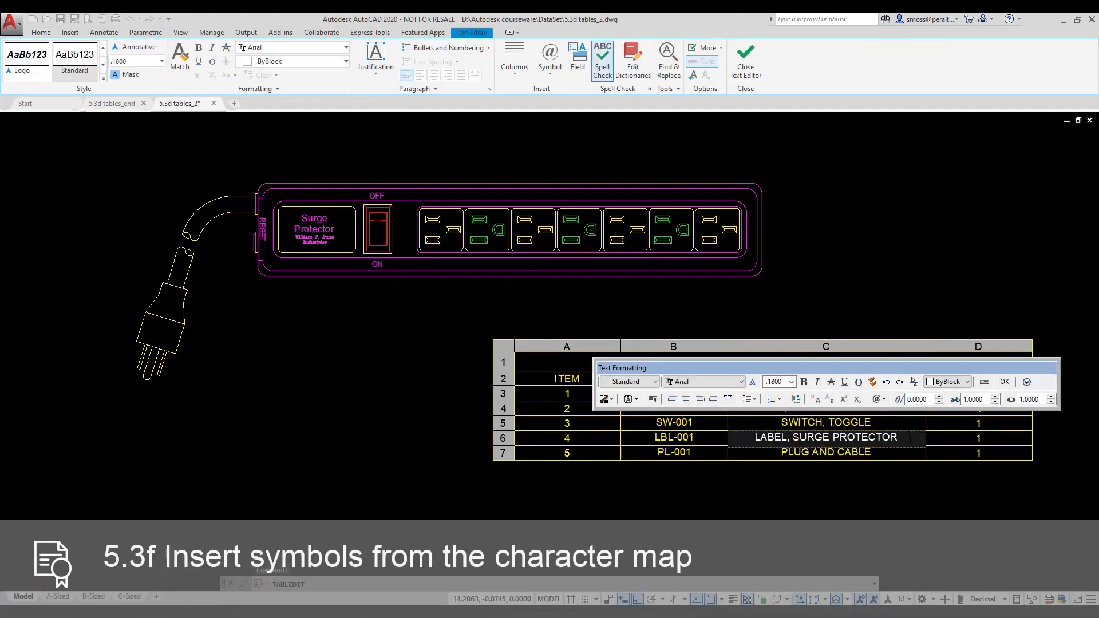
{"action": "left_click", "coordinate": [885, 400]}
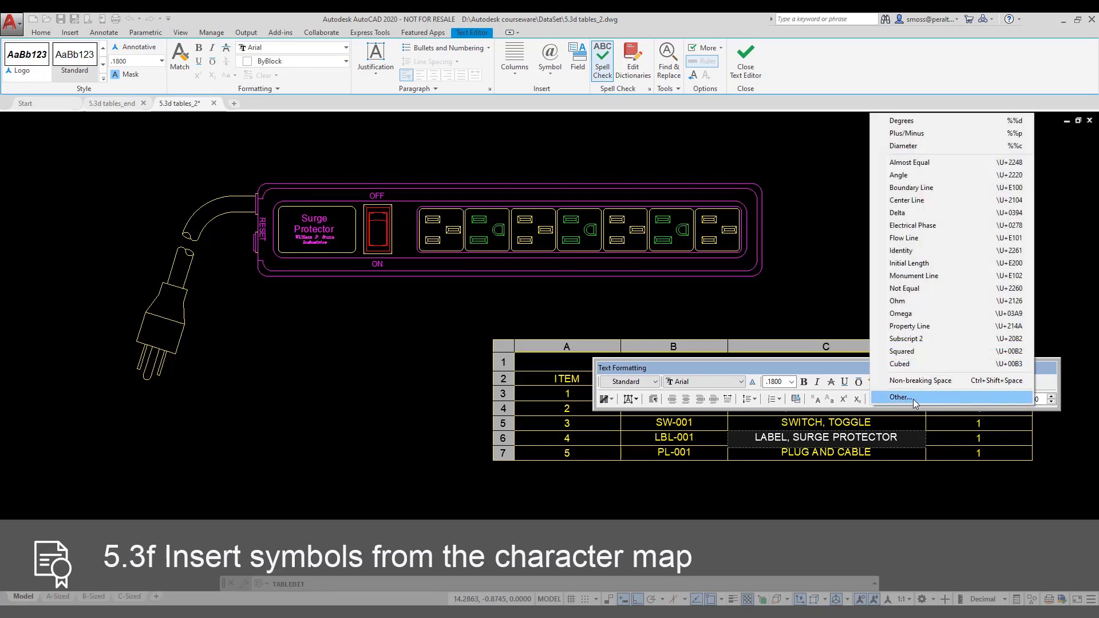
{"action": "left_click", "coordinate": [913, 402]}
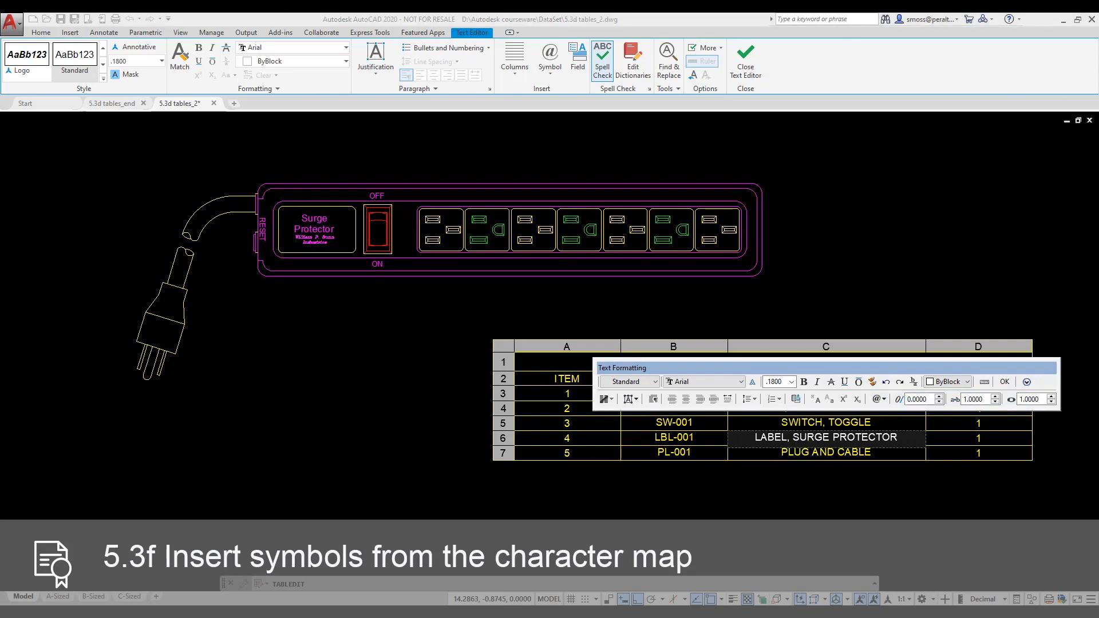
{"action": "left_click_drag", "start_coordinate": [417, 103], "coordinate": [605, 78]}
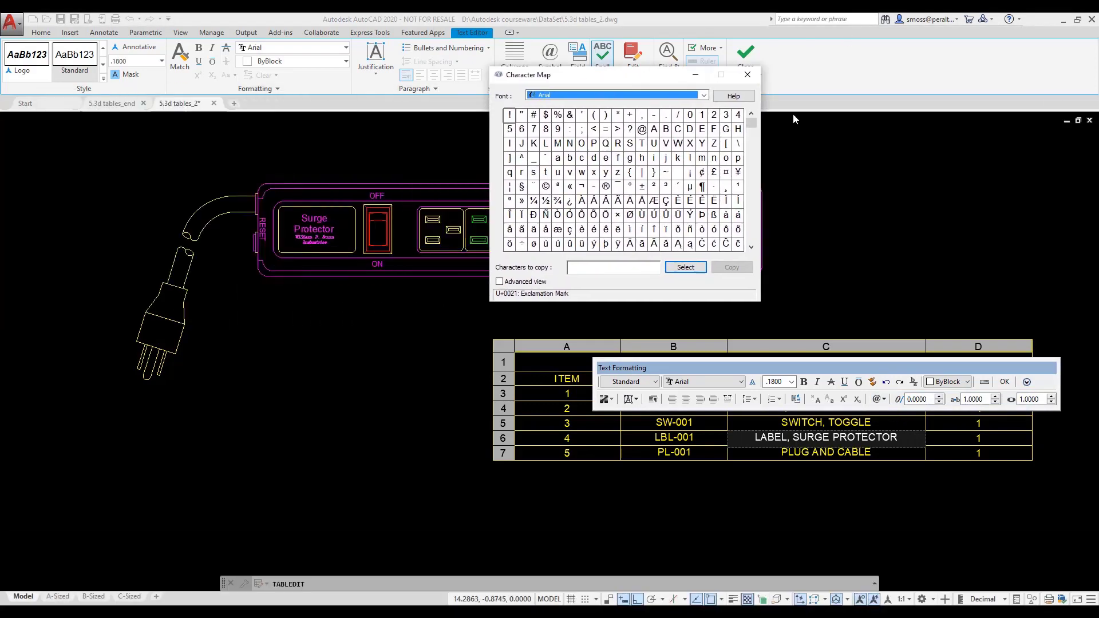
Step: Copy the registered sign ® from the Arial character map and paste it after LABEL, SURGE PROTECTOR in item 4's description
{"action": "left_click", "coordinate": [606, 187]}
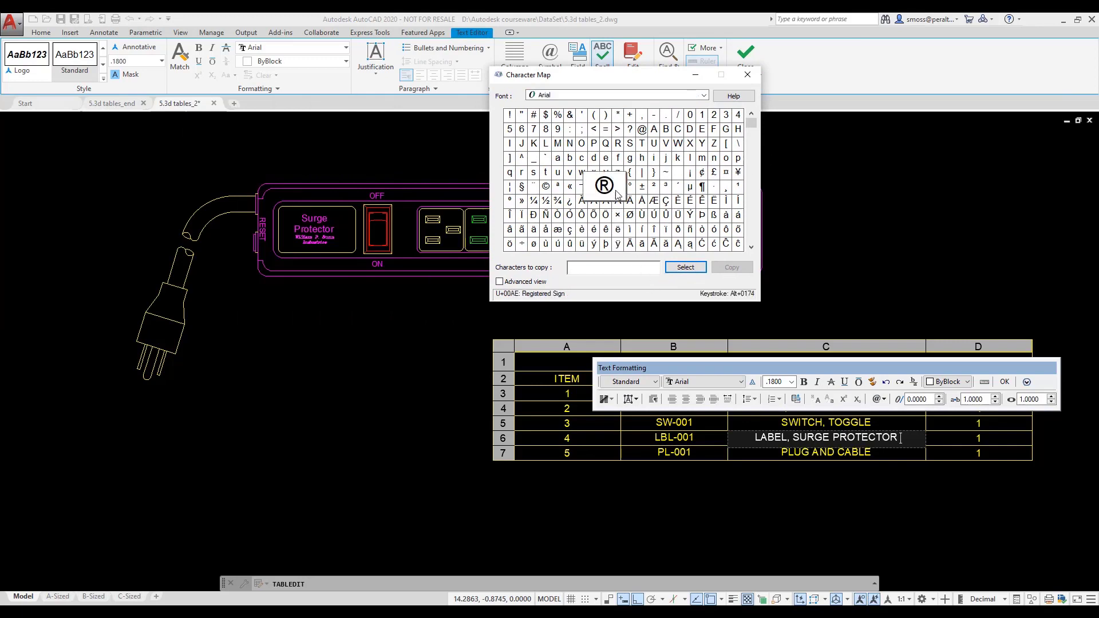
{"action": "left_click", "coordinate": [680, 269]}
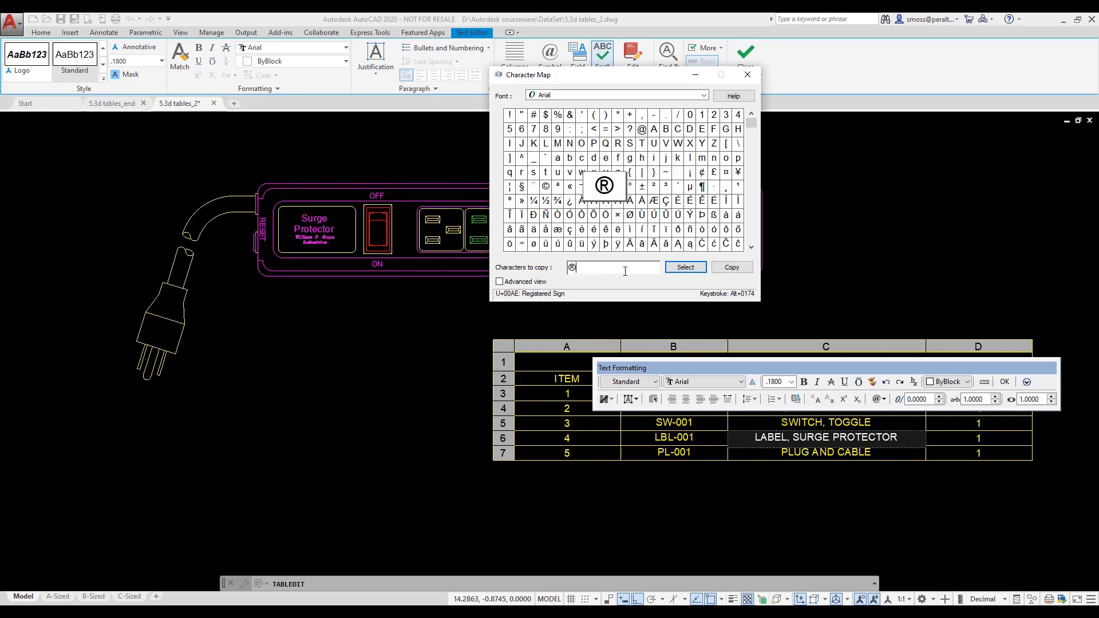
{"action": "left_click", "coordinate": [736, 269]}
{"action": "left_click", "coordinate": [900, 438]}
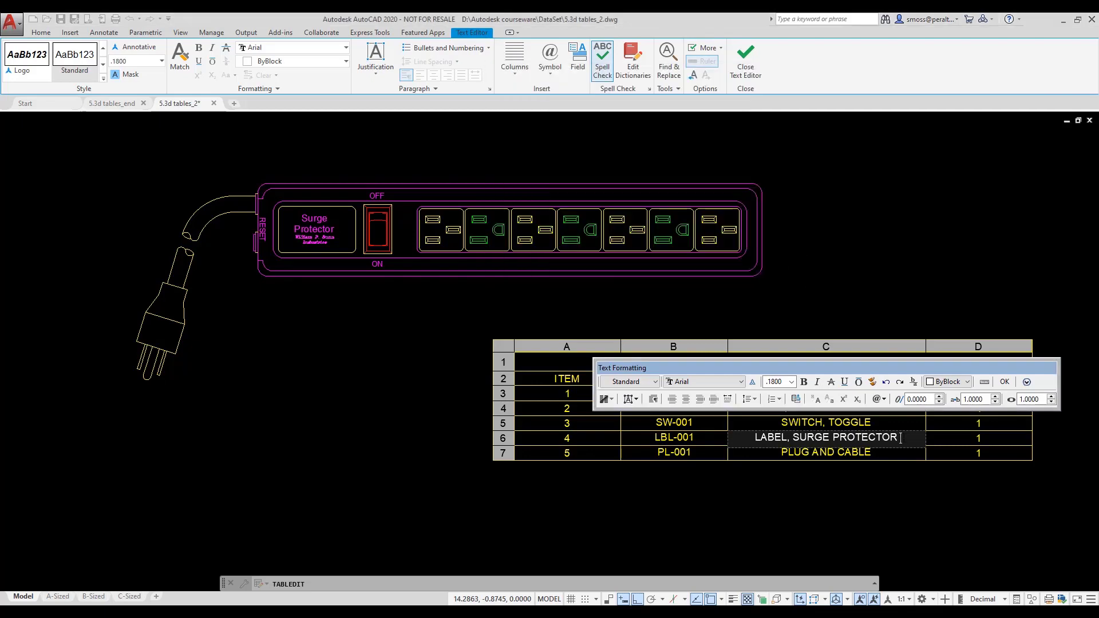
{"action": "right_click", "coordinate": [902, 438]}
{"action": "left_click", "coordinate": [930, 233]}
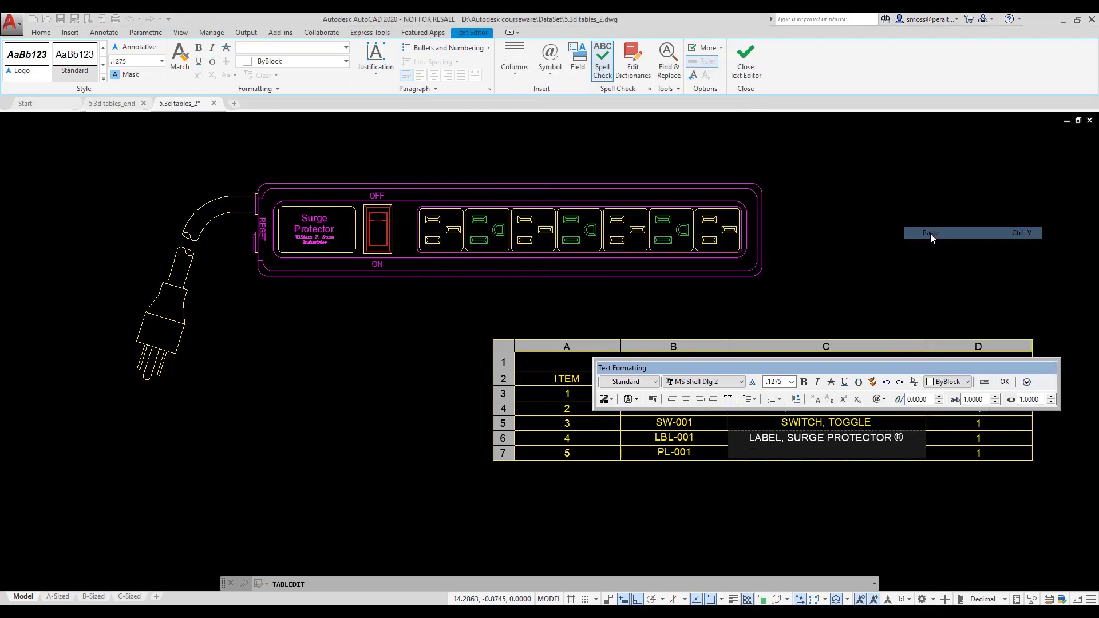
{"action": "left_click", "coordinate": [1006, 382]}
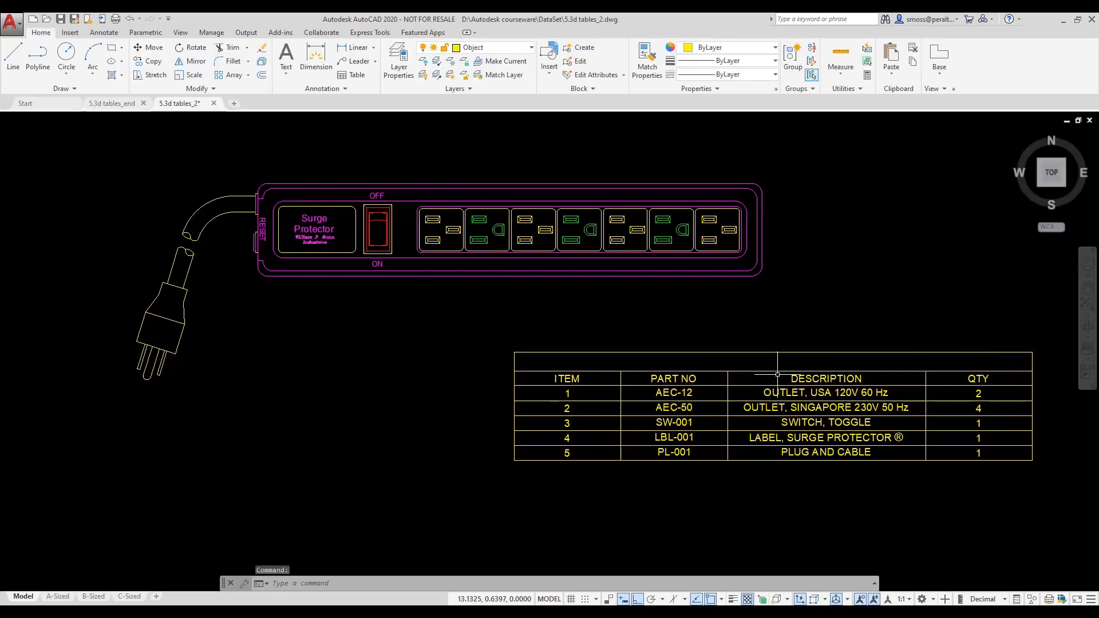
Step: Start a hyperlink field in the table's empty title cell and link it to the file Surge Protector spec sheet.pdf
{"action": "left_click", "coordinate": [796, 361]}
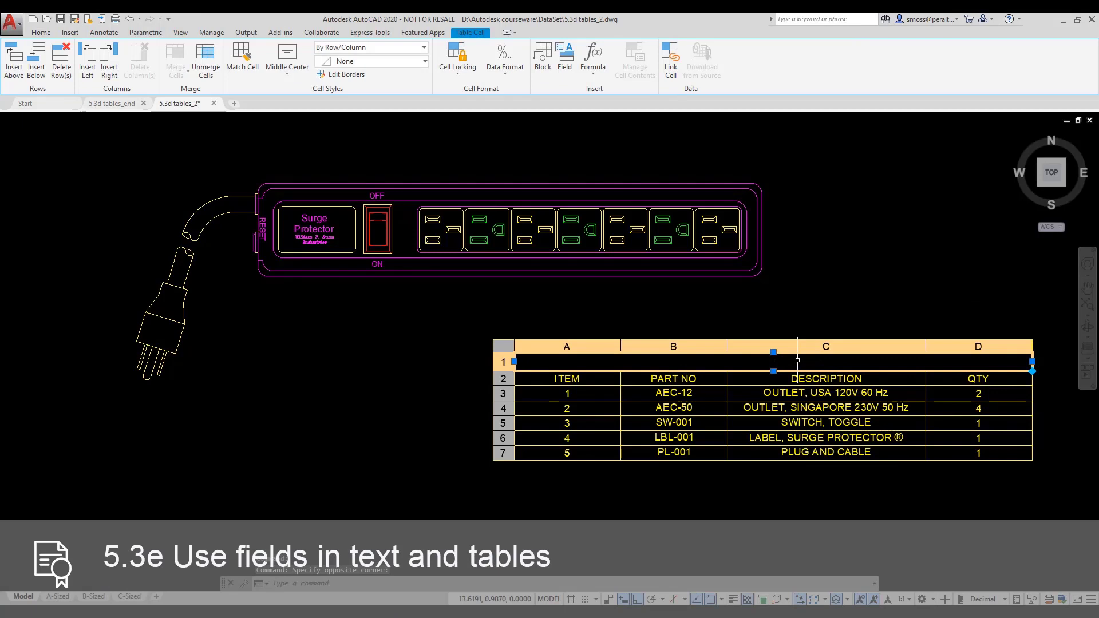
{"action": "right_click", "coordinate": [801, 363]}
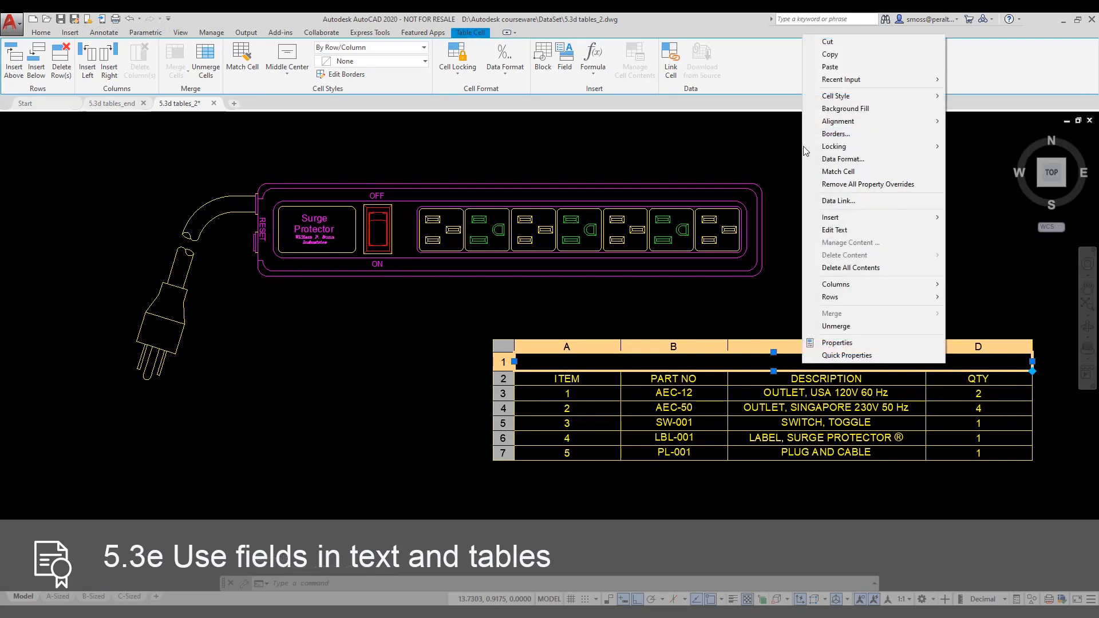
{"action": "mouse_move", "coordinate": [861, 218]}
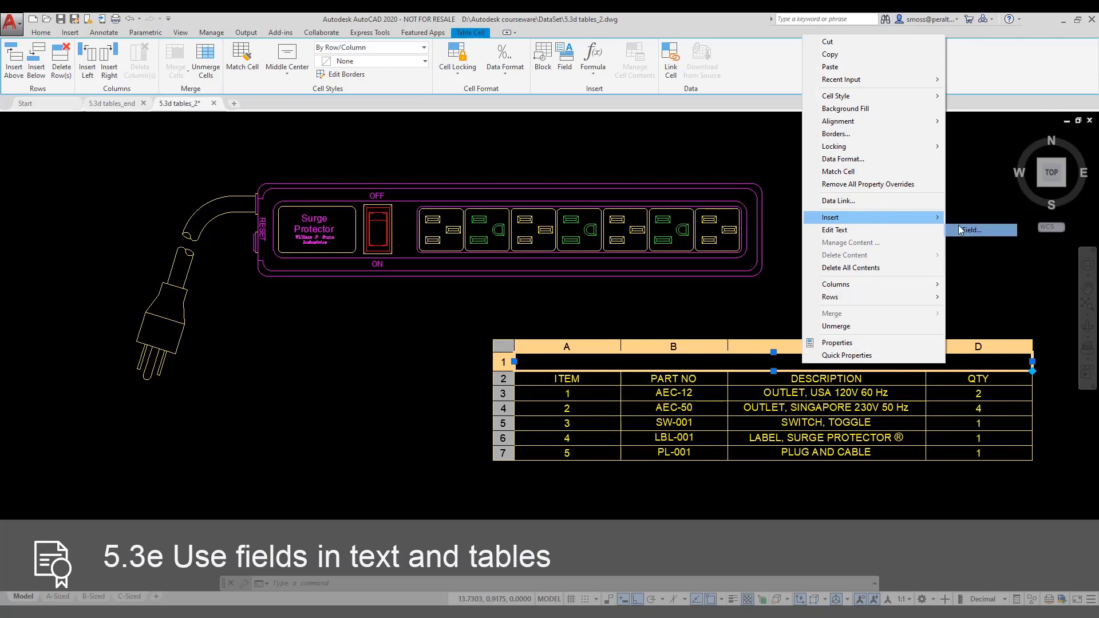
{"action": "left_click", "coordinate": [967, 230]}
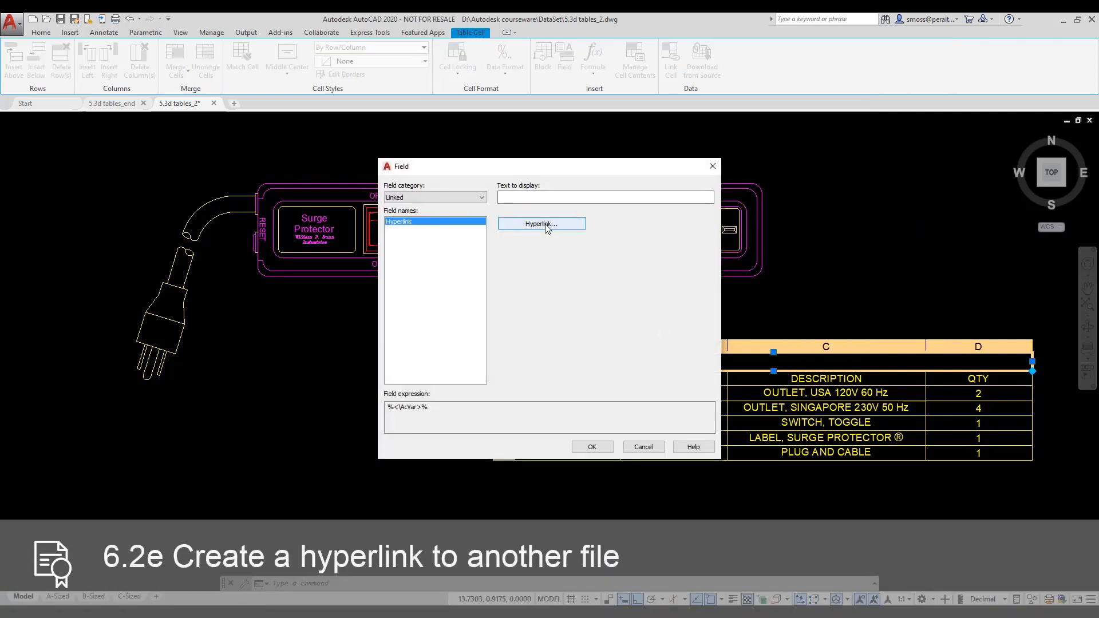
{"action": "left_click", "coordinate": [547, 225]}
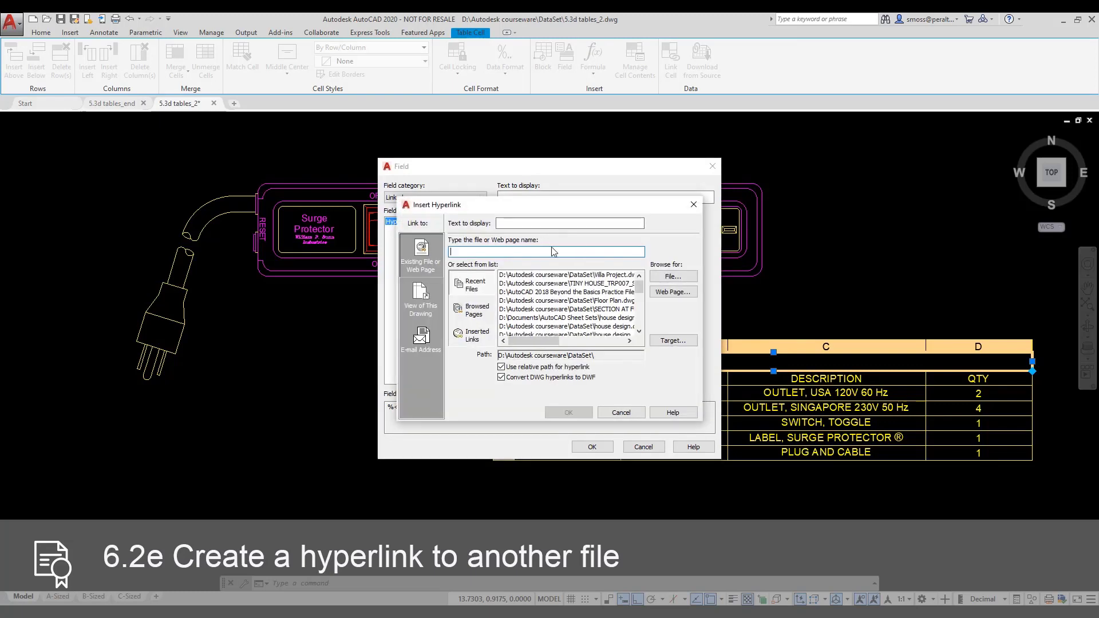
{"action": "left_click", "coordinate": [680, 278]}
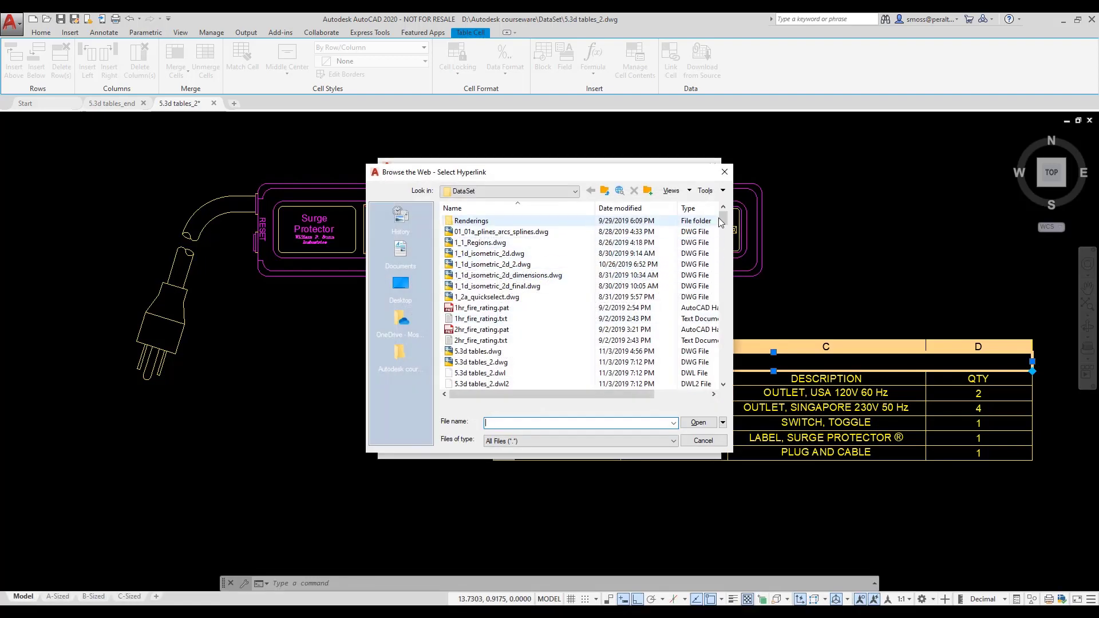
{"action": "left_click_drag", "start_coordinate": [720, 222], "coordinate": [733, 367]}
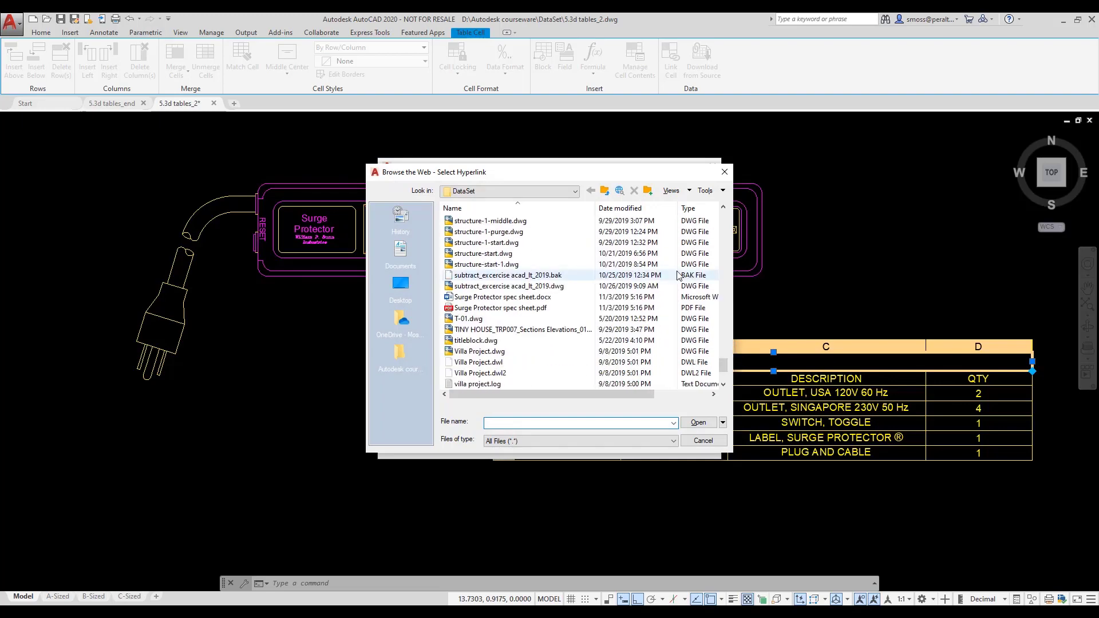
{"action": "left_click", "coordinate": [502, 296]}
{"action": "left_click", "coordinate": [500, 307]}
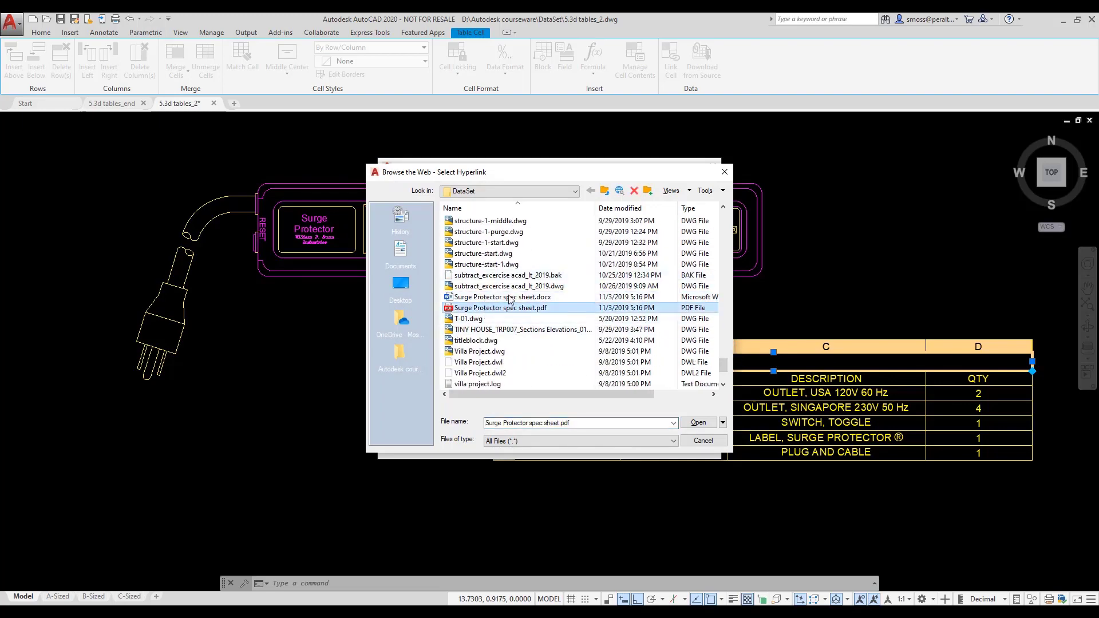
{"action": "left_click", "coordinate": [682, 422]}
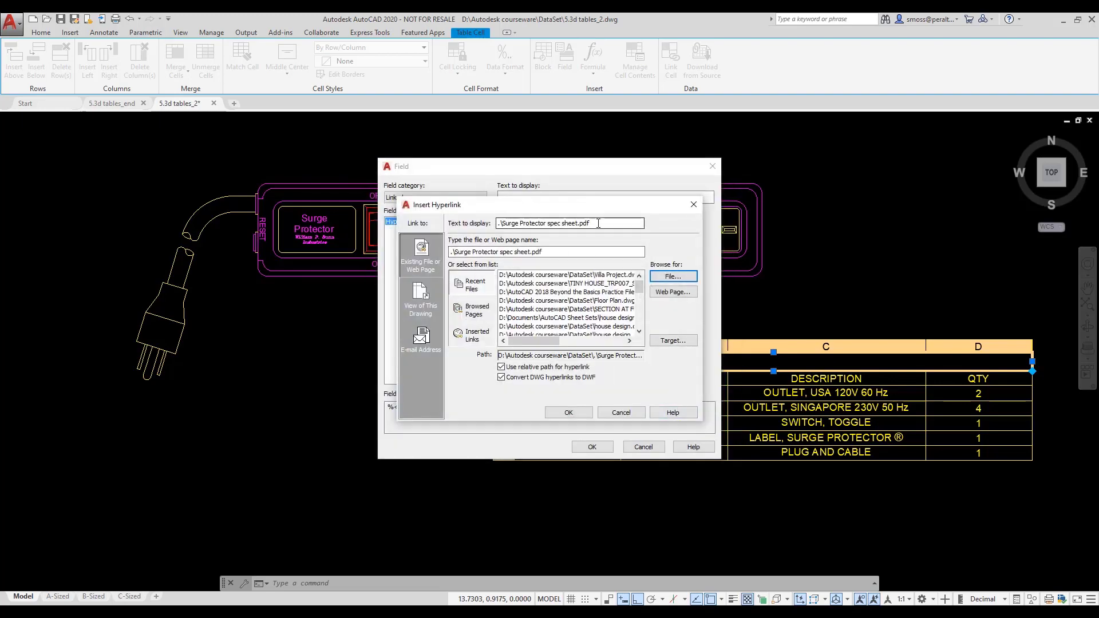
Step: Set the hyperlink's display text to SURGE PROTECTOR PARTS LIST and insert the field in the title cell
{"action": "type", "text": "su"}
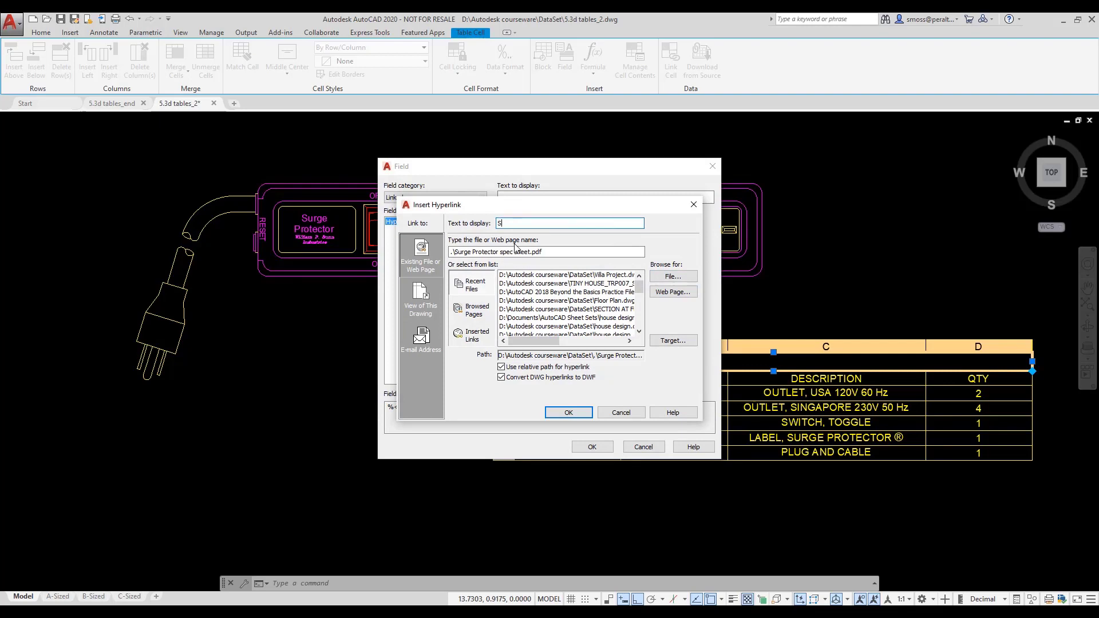
{"action": "type", "text": "RGE PROTECTOR PARTS LIST"}
{"action": "left_click", "coordinate": [568, 412]}
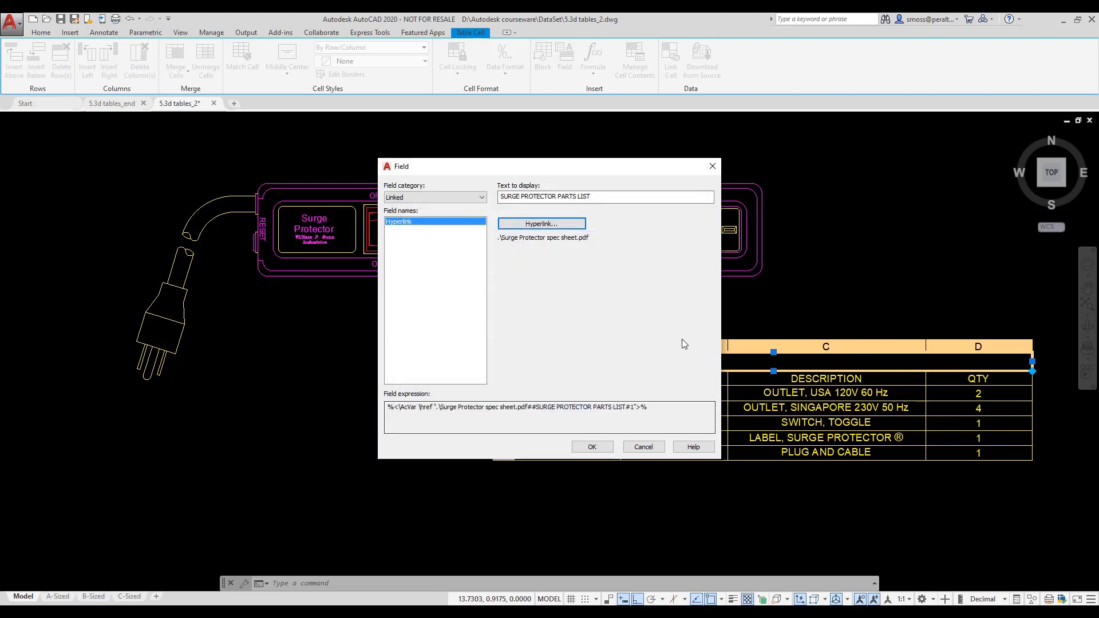
{"action": "left_click", "coordinate": [592, 447]}
Step: Set the FIELDDISPLAY system variable to 0 to hide the gray background behind fields
{"action": "type", "text": "F"}
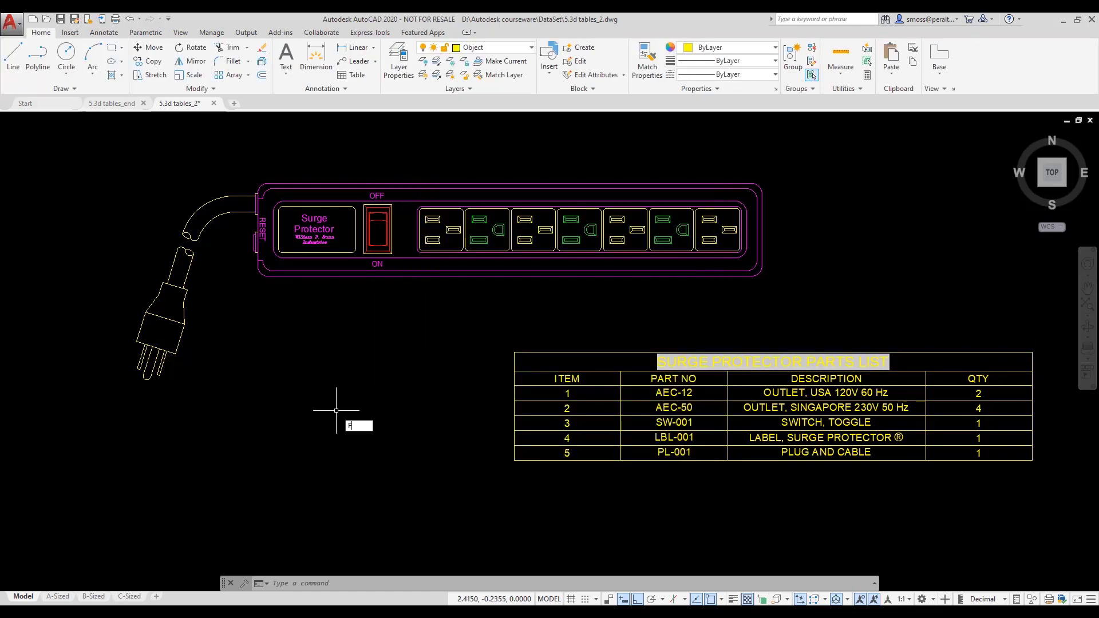
{"action": "type", "text": "IEL"}
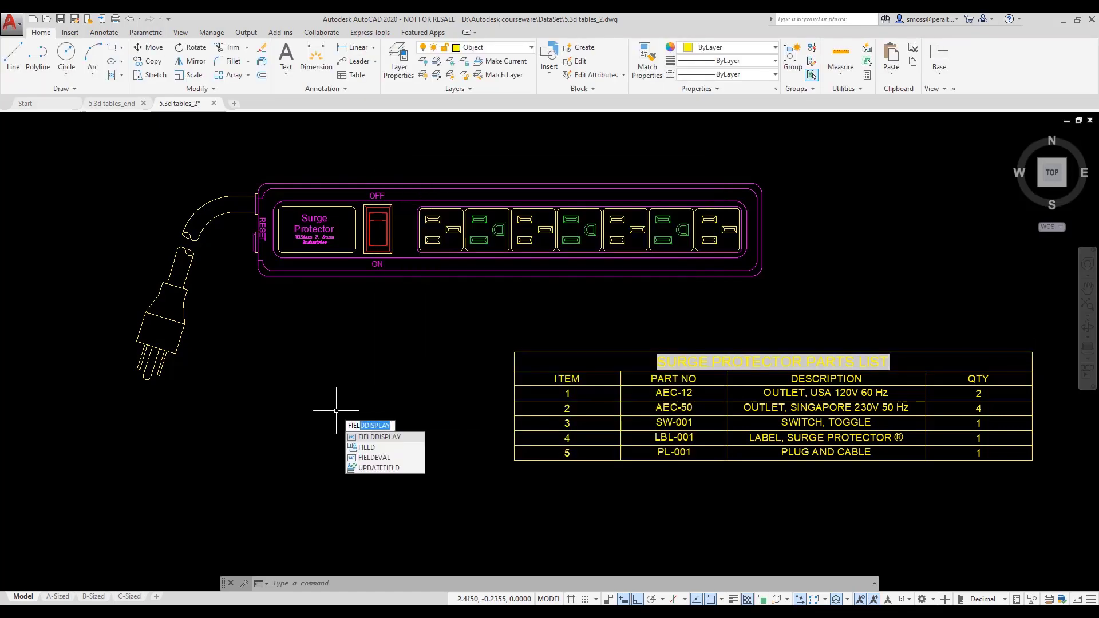
{"action": "key", "text": "Return"}
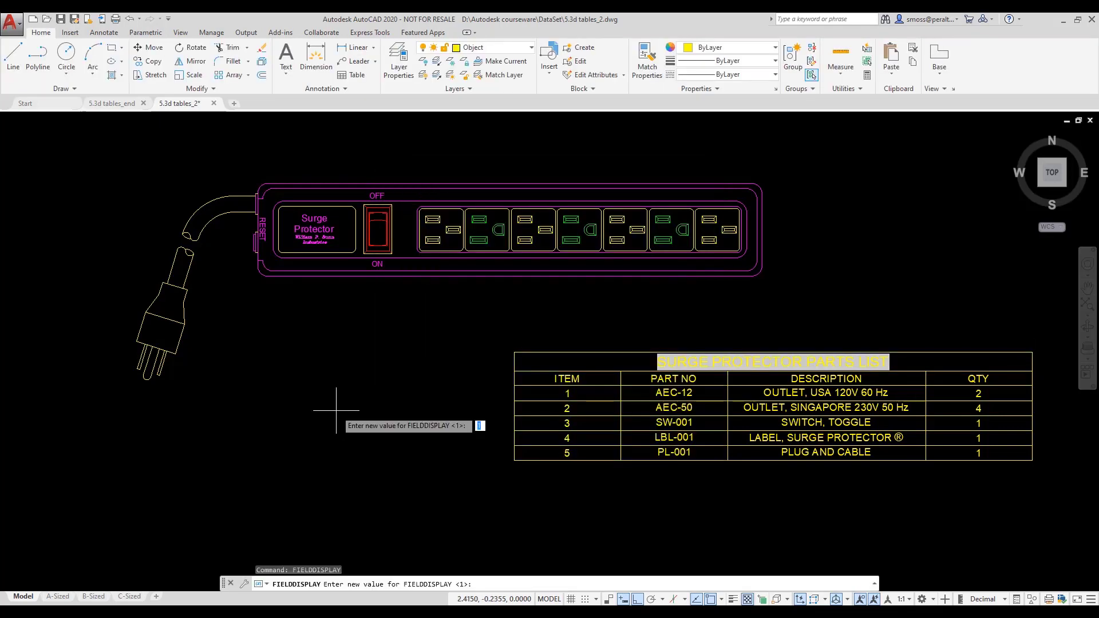
{"action": "type", "text": "0"}
{"action": "key", "text": "Return"}
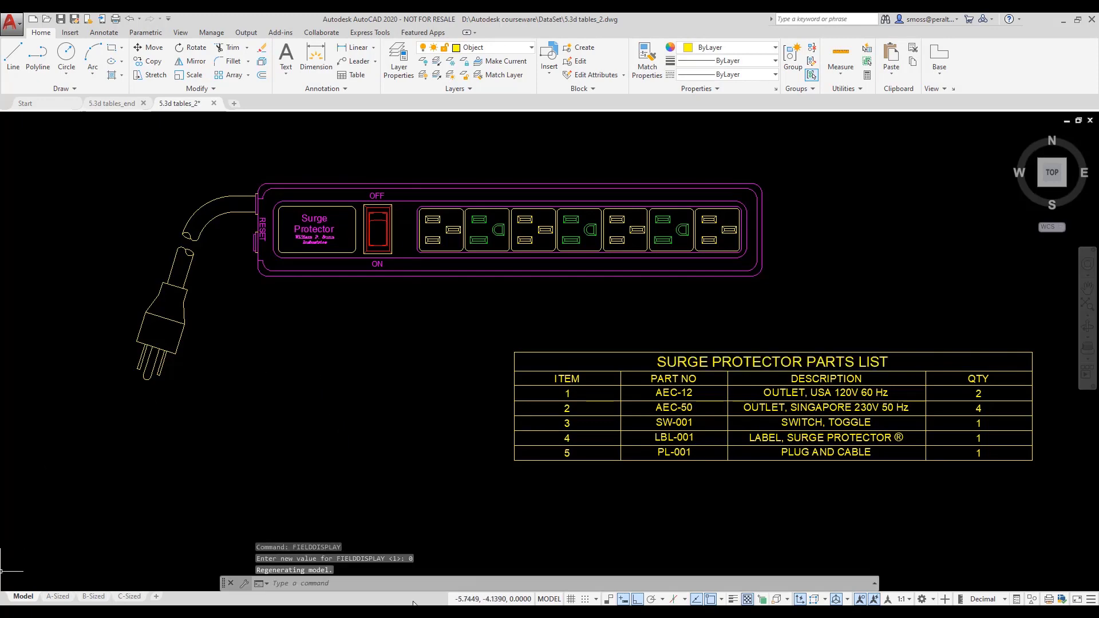